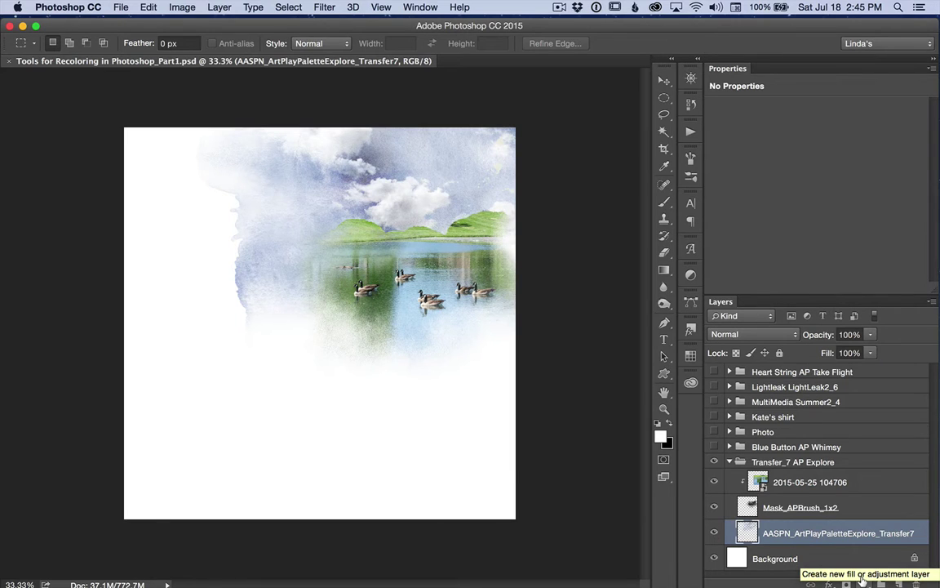
- Add a Hue/Saturation 2 layer over the lake watercolor transfer and set its Hue to -18
{"action": "left_click", "coordinate": [863, 579]}
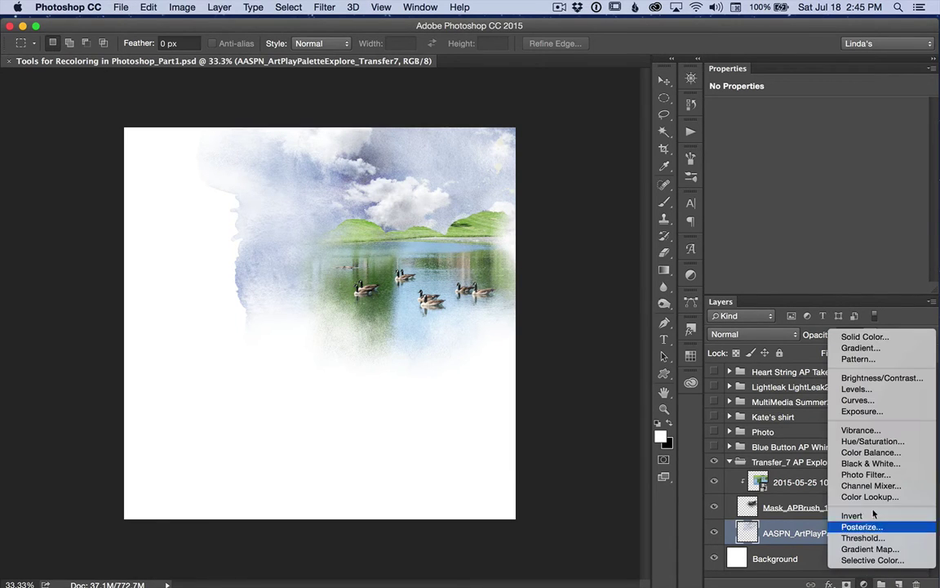
{"action": "left_click", "coordinate": [871, 442], "text": "alt"}
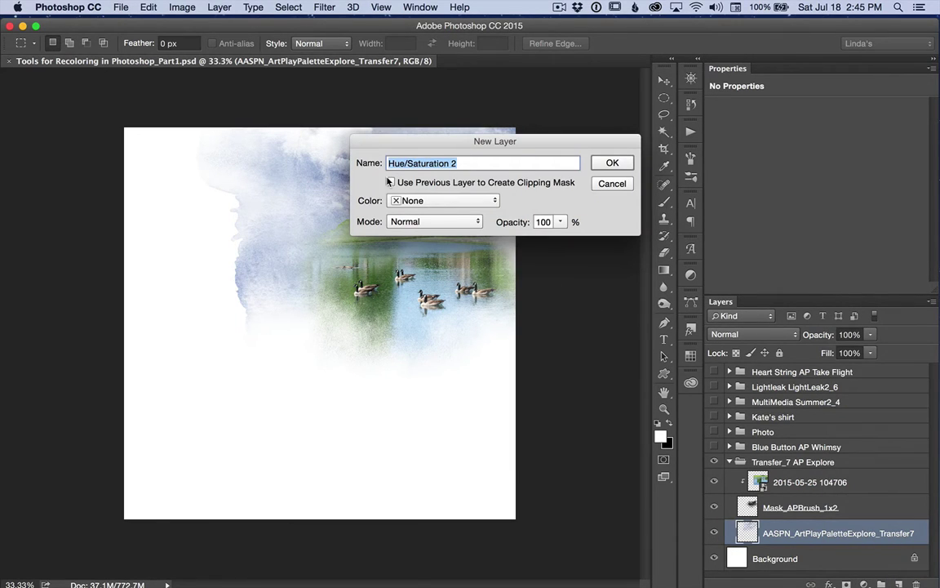
{"action": "left_click", "coordinate": [611, 162]}
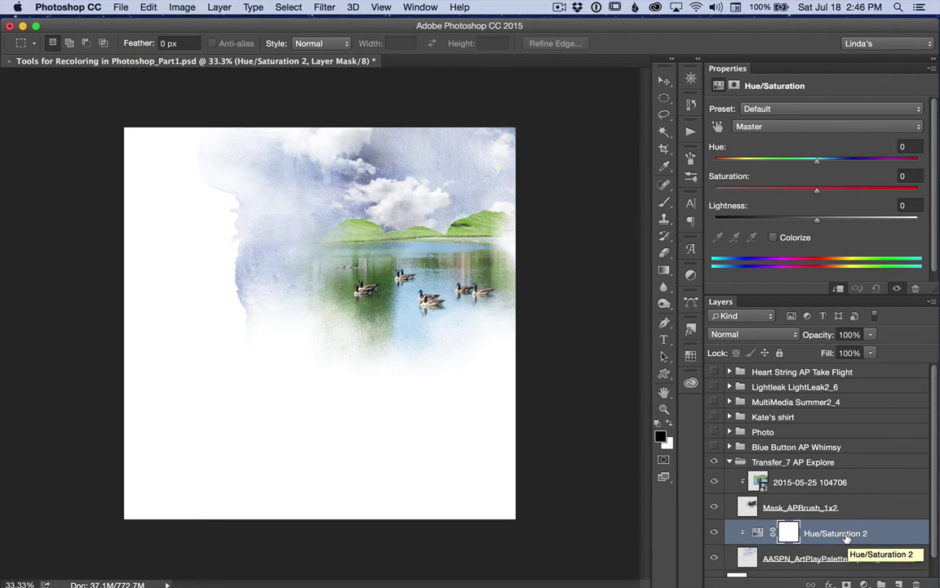
{"action": "scroll", "coordinate": [847, 538], "scroll_direction": "down", "scroll_amount": 1}
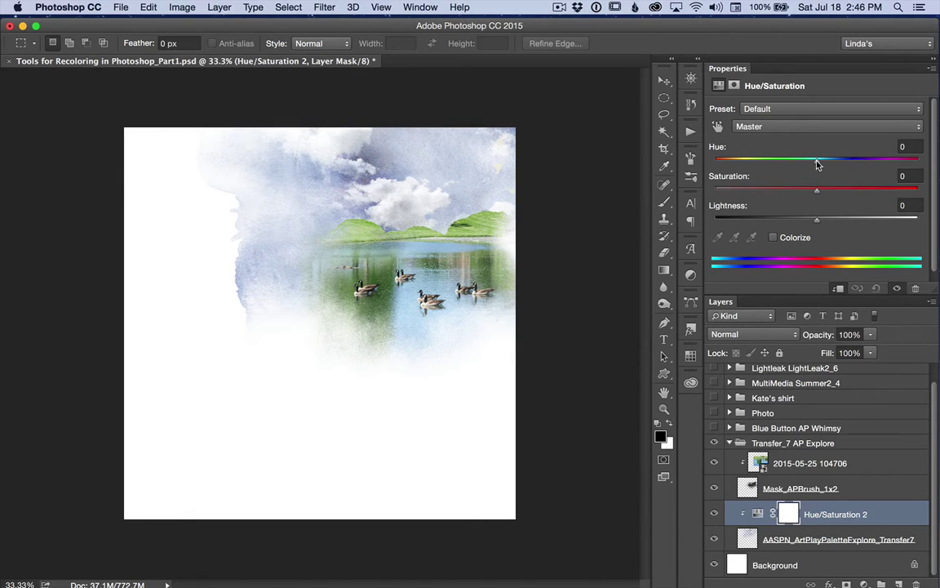
{"action": "mouse_move", "coordinate": [817, 164]}
{"action": "left_mouse_down"}
{"action": "mouse_move", "coordinate": [827, 164]}
{"action": "mouse_move", "coordinate": [799, 161]}
{"action": "left_mouse_up"}
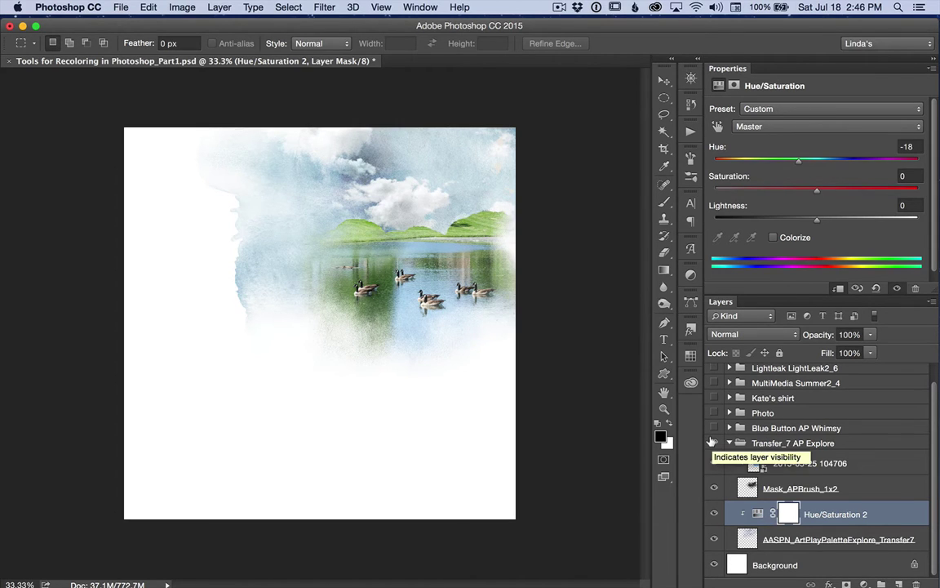
- Hide Transfer_7, show and expand Blue Button AP Whimsy, and select the ButtonBlue layer
{"action": "left_click", "coordinate": [711, 442]}
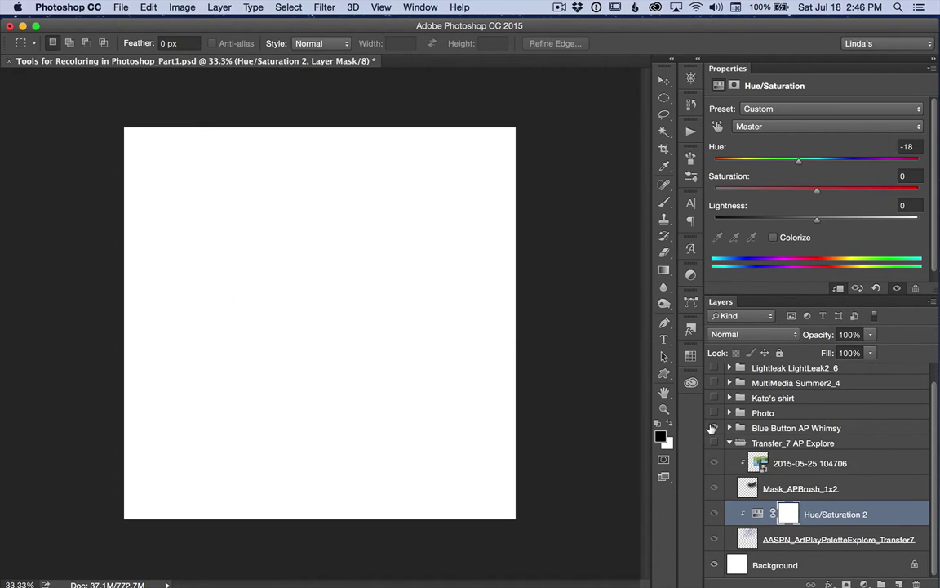
{"action": "left_click", "coordinate": [712, 428]}
{"action": "left_click", "coordinate": [729, 428]}
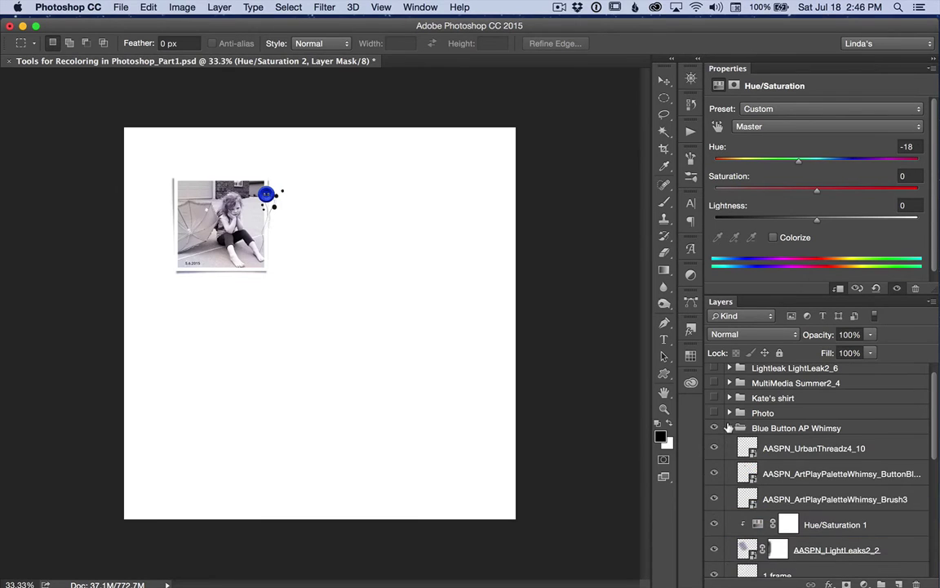
{"action": "left_click", "coordinate": [814, 474]}
{"action": "scroll", "coordinate": [447, 349], "scroll_direction": "up", "scroll_amount": 3}
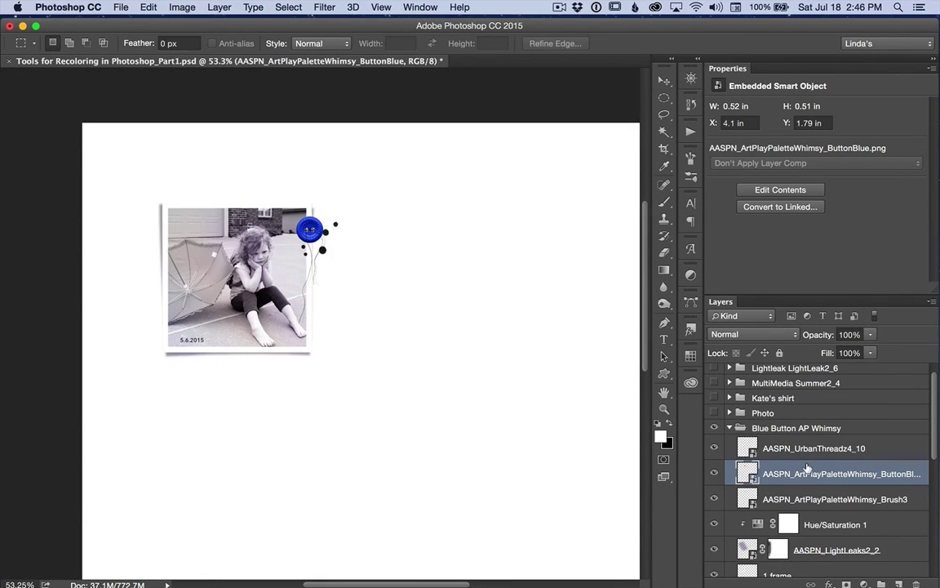
{"action": "double_click", "coordinate": [808, 467]}
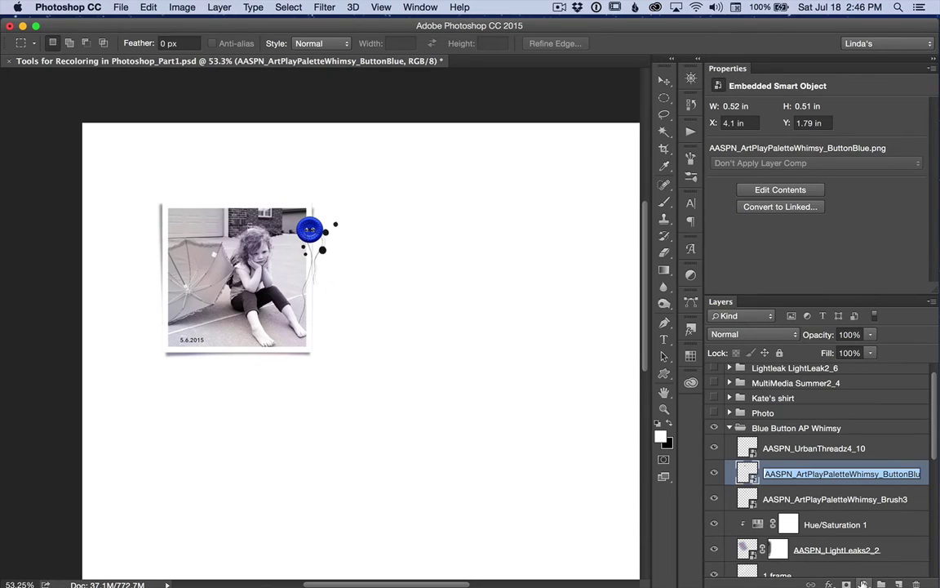
{"action": "key", "text": "Return"}
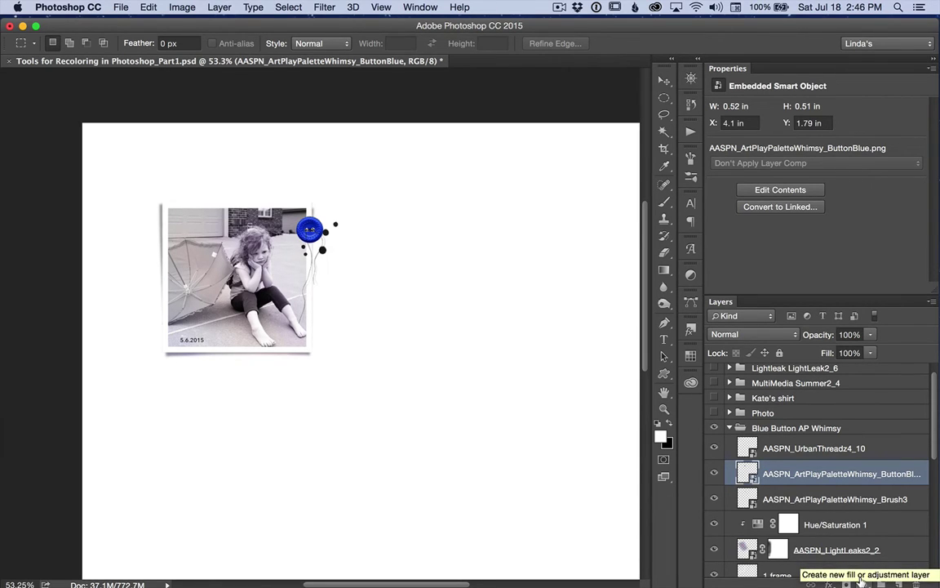
- Clip a Hue/Saturation 3 layer to the button: Hue +31, Saturation -12, Lightness +22
{"action": "left_click", "coordinate": [862, 581]}
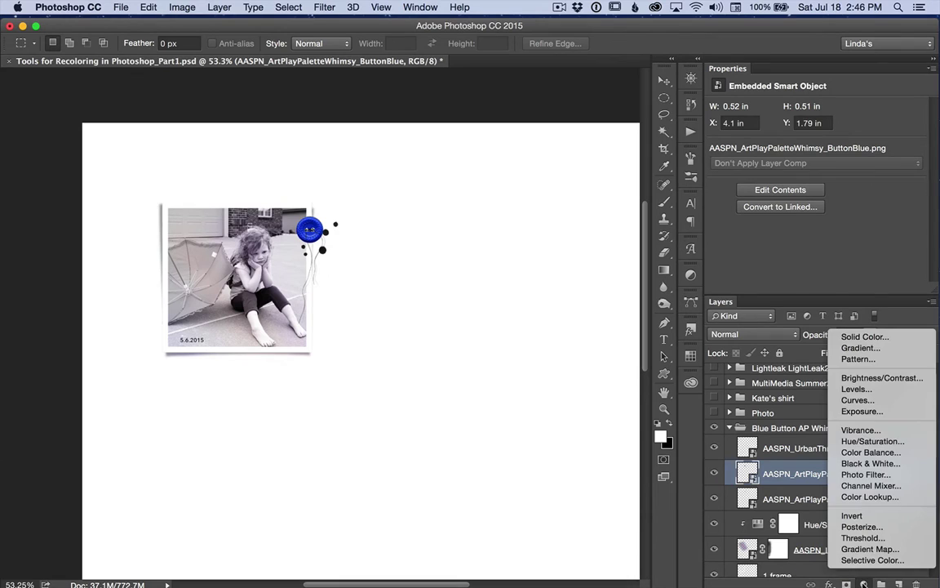
{"action": "left_click", "coordinate": [869, 442]}
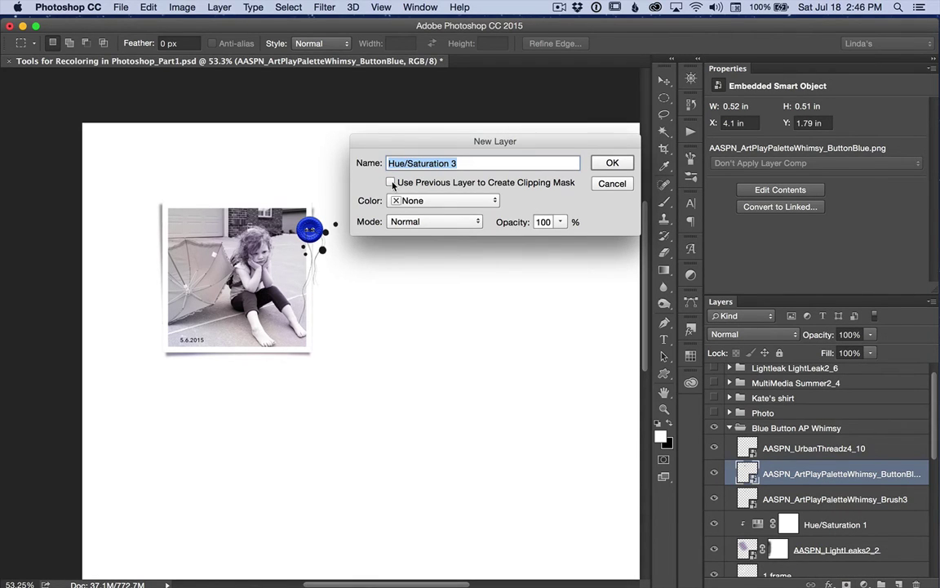
{"action": "left_click", "coordinate": [391, 183]}
{"action": "left_click", "coordinate": [611, 163]}
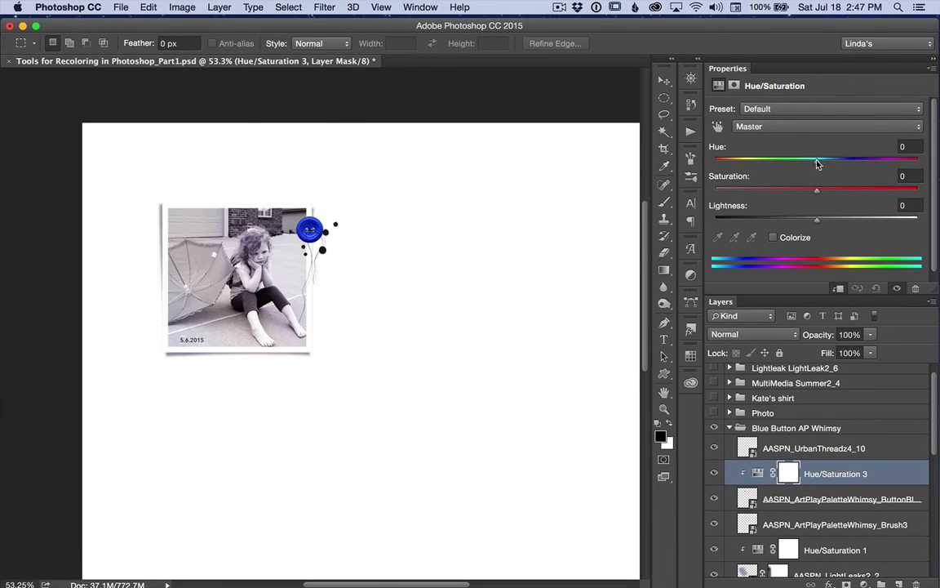
{"action": "left_click_drag", "start_coordinate": [817, 164], "coordinate": [840, 223]}
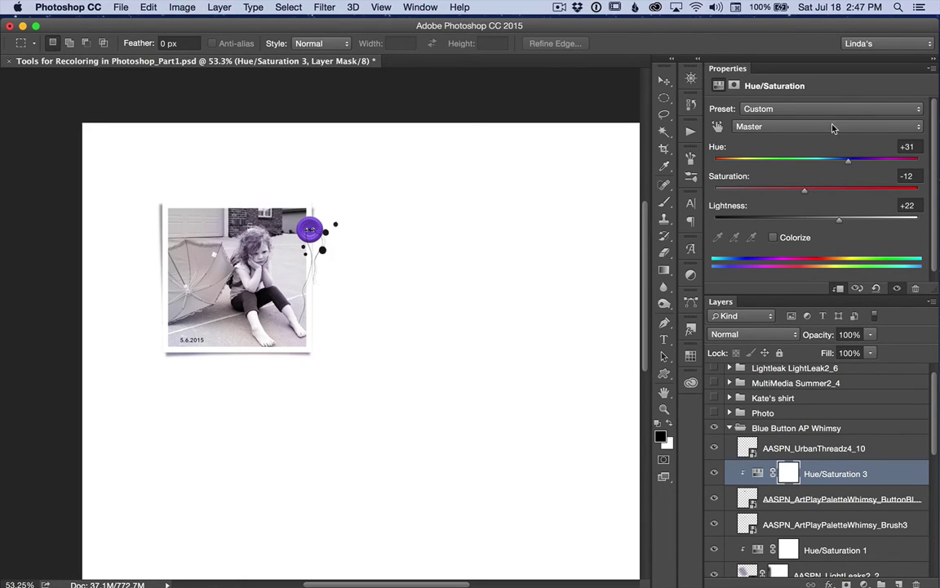
{"action": "left_click", "coordinate": [918, 127]}
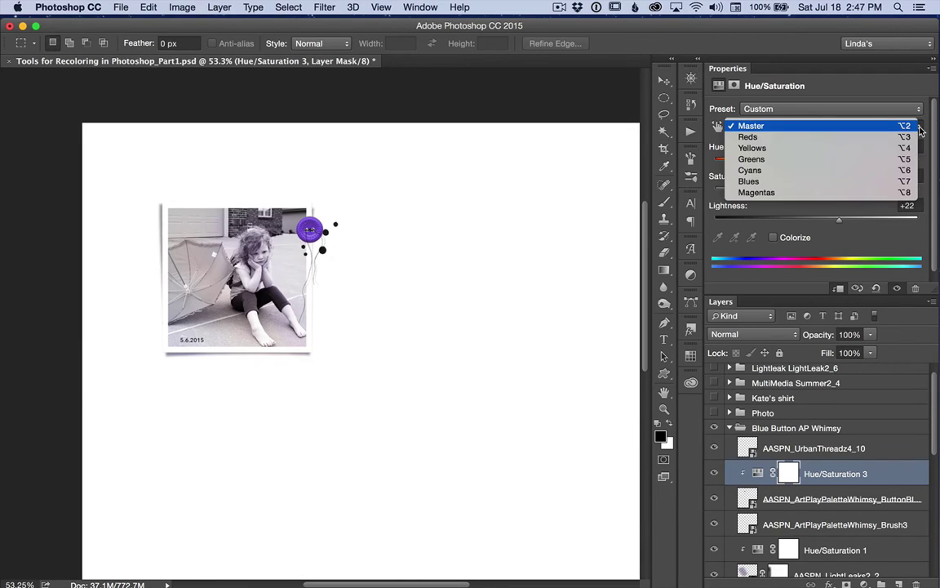
{"action": "left_click", "coordinate": [919, 127]}
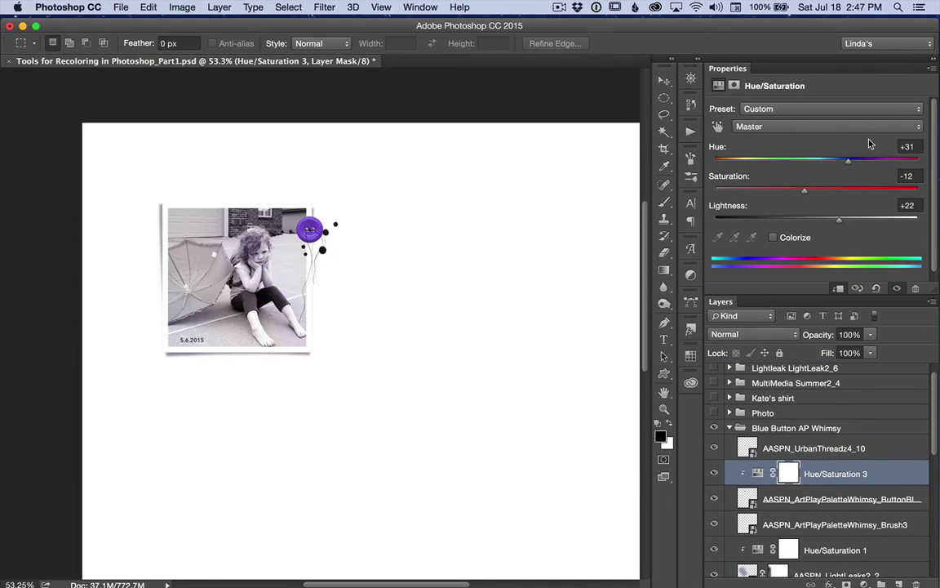
{"action": "left_click", "coordinate": [714, 412]}
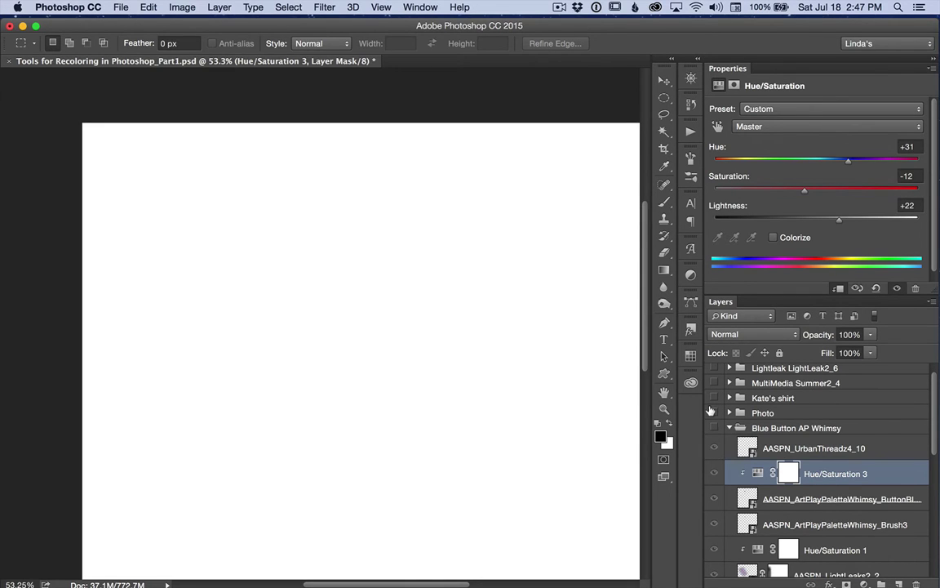
{"action": "left_click", "coordinate": [715, 413]}
{"action": "scroll", "coordinate": [443, 422], "scroll_direction": "right", "scroll_amount": 5}
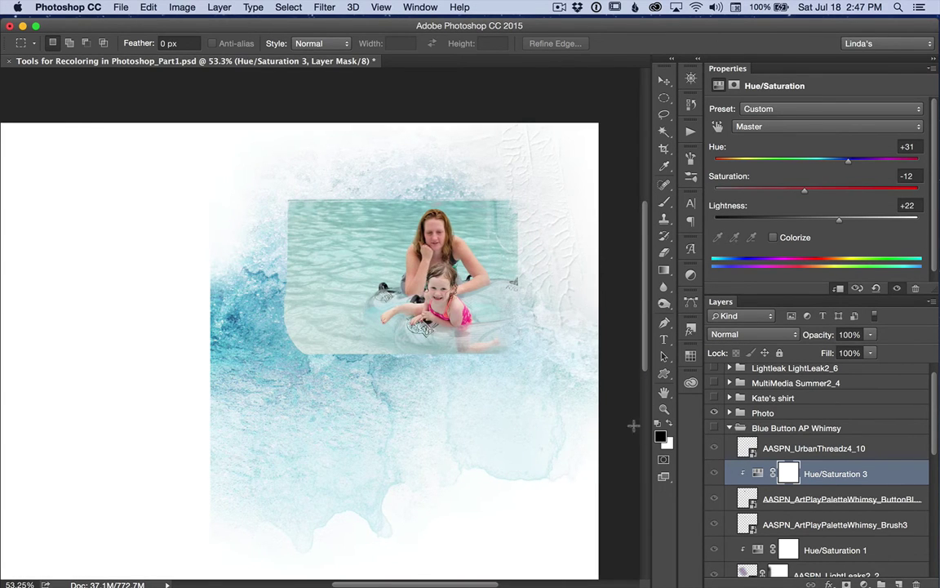
{"action": "left_click", "coordinate": [730, 412]}
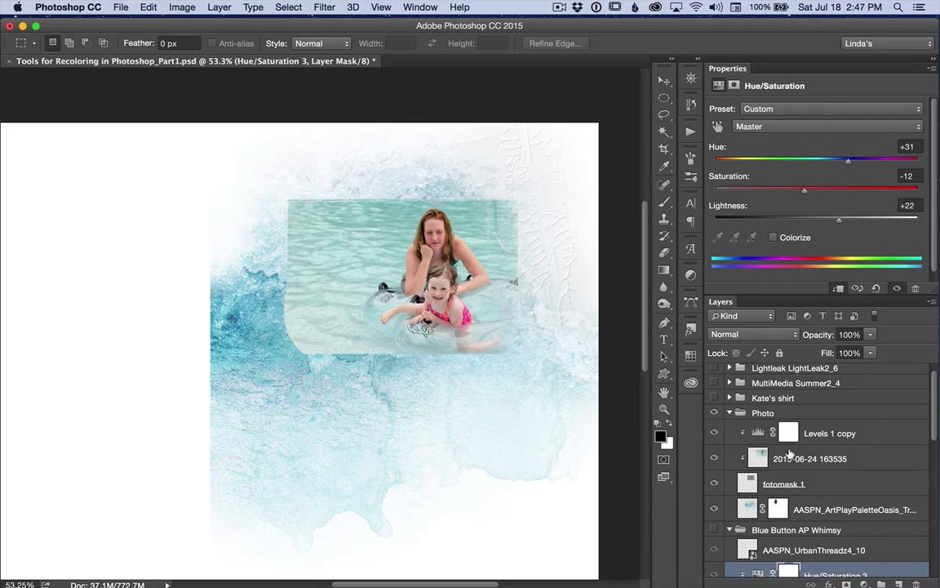
{"action": "left_click", "coordinate": [790, 455]}
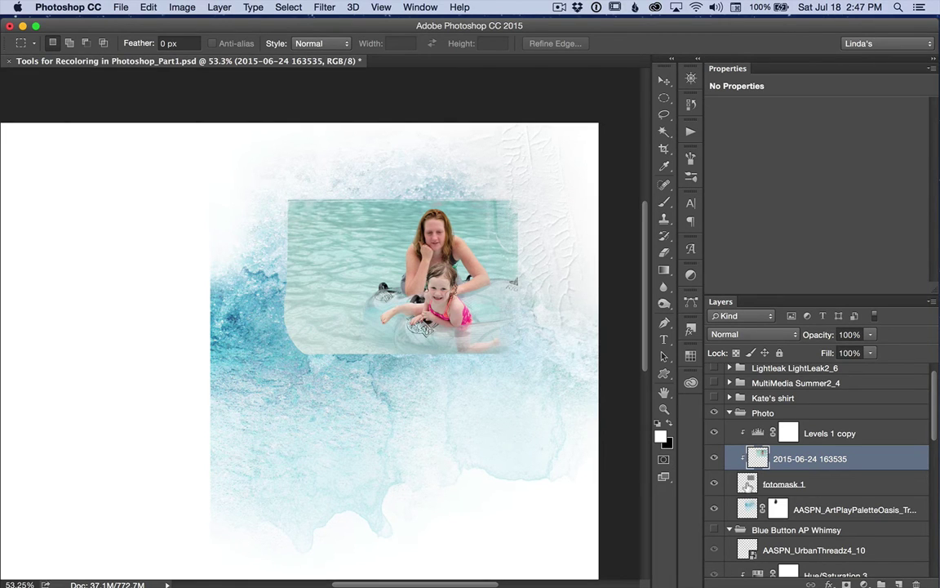
- Add a Hue/Saturation 4 layer above the pool photo and trial some hue changes
{"action": "left_click", "coordinate": [865, 583]}
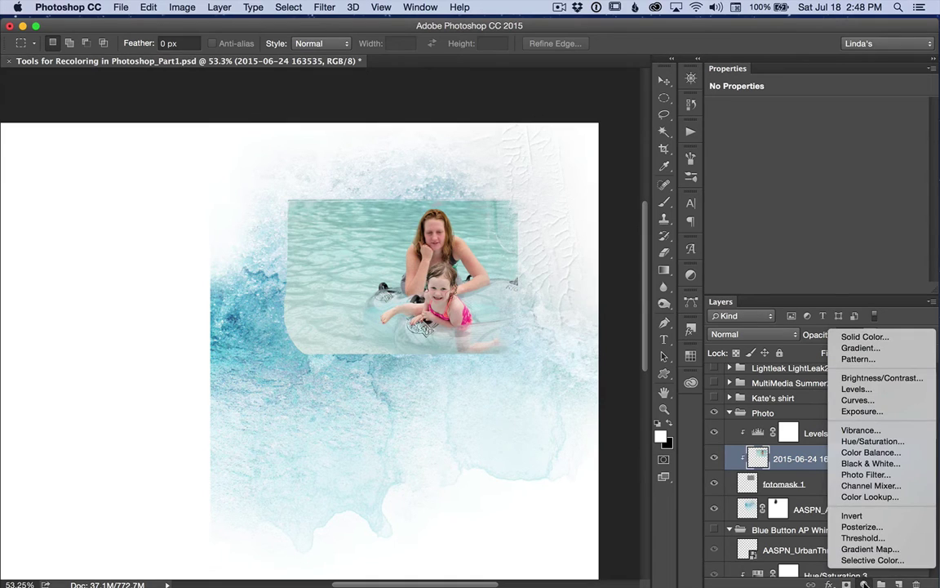
{"action": "left_click", "coordinate": [868, 443], "text": "alt"}
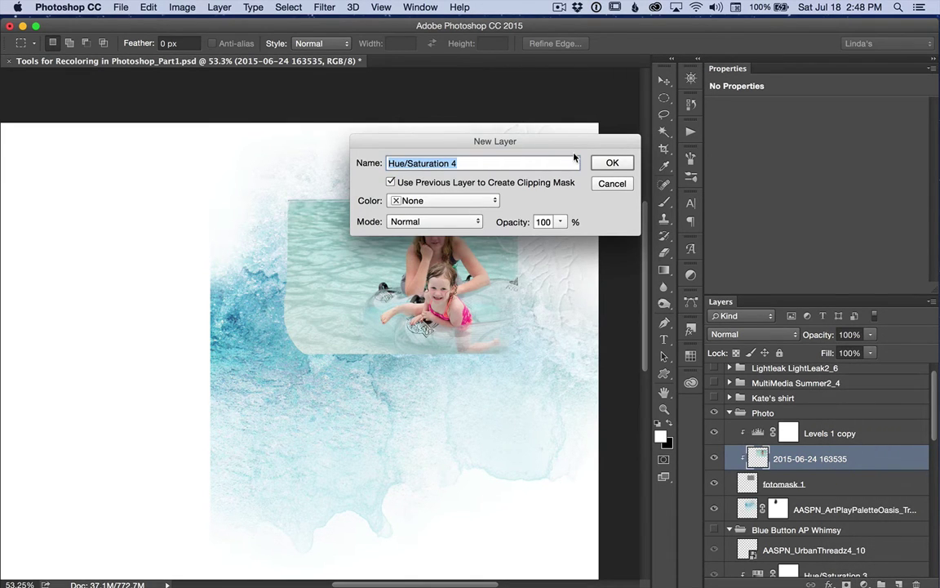
{"action": "left_click", "coordinate": [612, 164]}
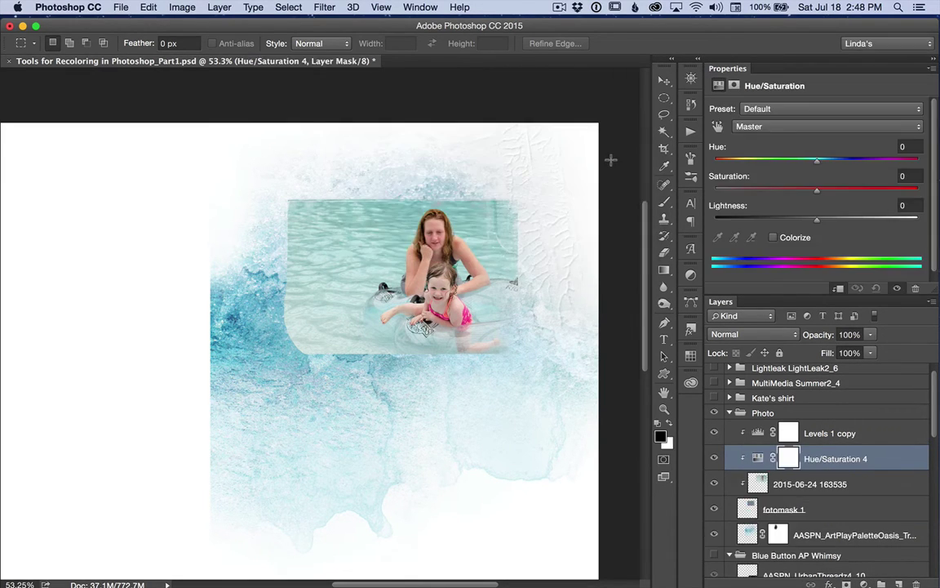
{"action": "left_click", "coordinate": [918, 127]}
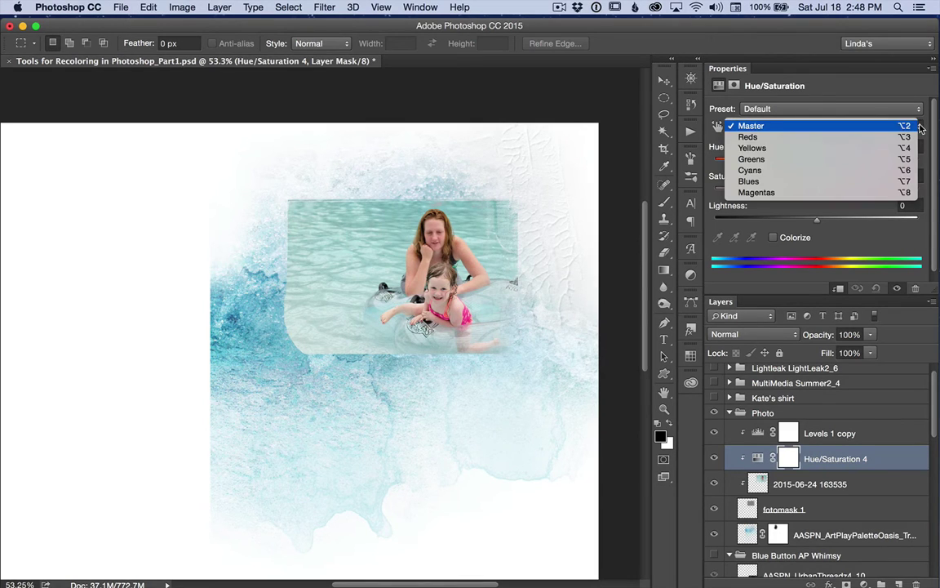
{"action": "left_click", "coordinate": [890, 170]}
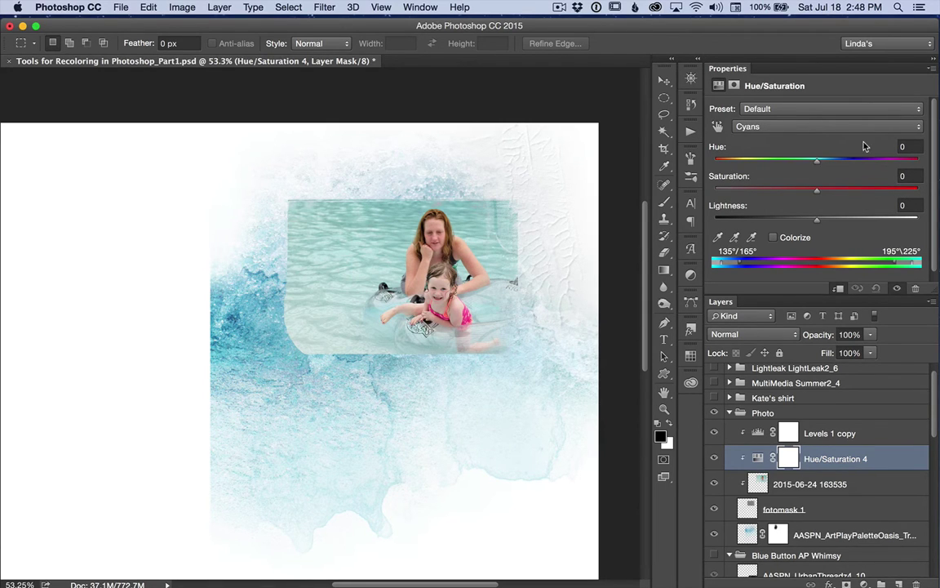
{"action": "left_click", "coordinate": [922, 127]}
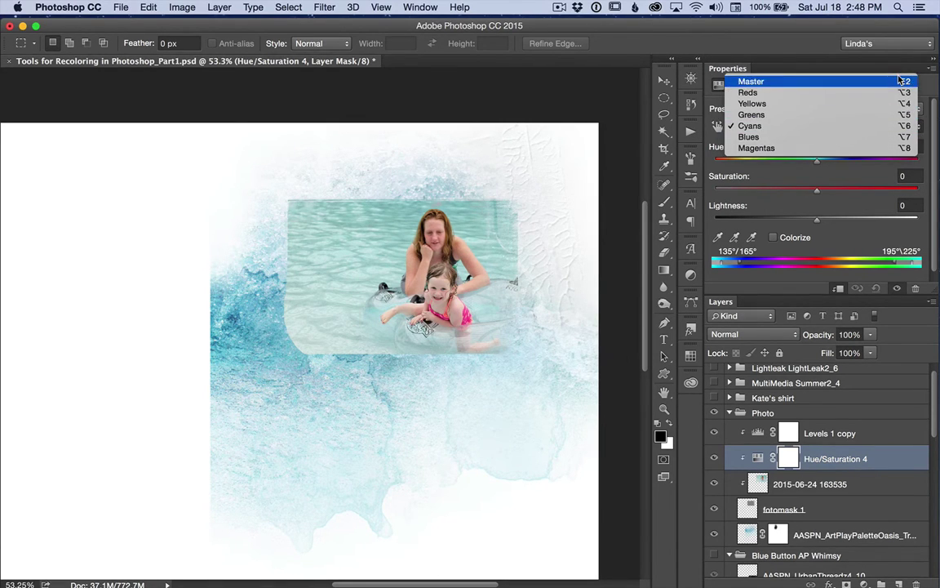
{"action": "left_click", "coordinate": [900, 79]}
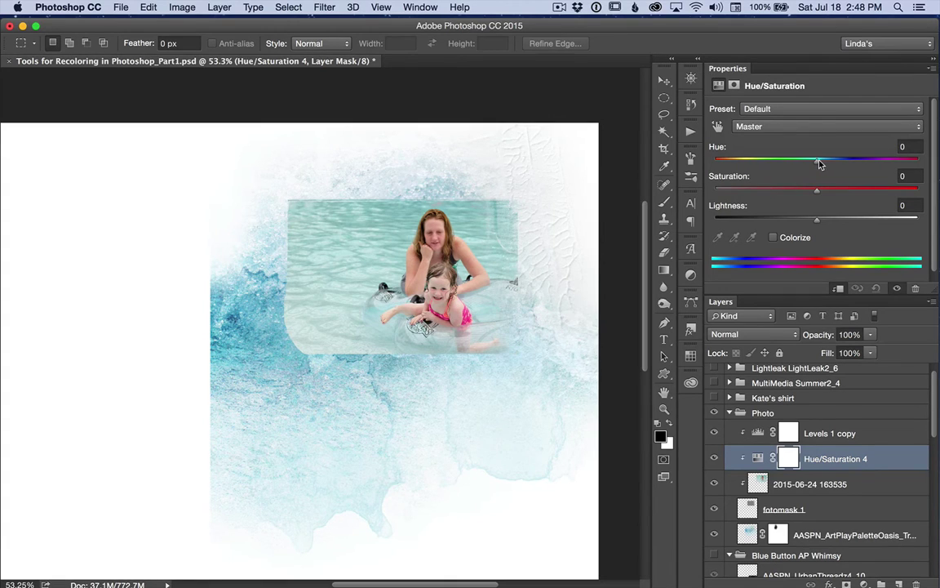
{"action": "mouse_move", "coordinate": [818, 166]}
{"action": "left_mouse_down"}
{"action": "mouse_move", "coordinate": [790, 161]}
{"action": "mouse_move", "coordinate": [832, 165]}
{"action": "left_mouse_up"}
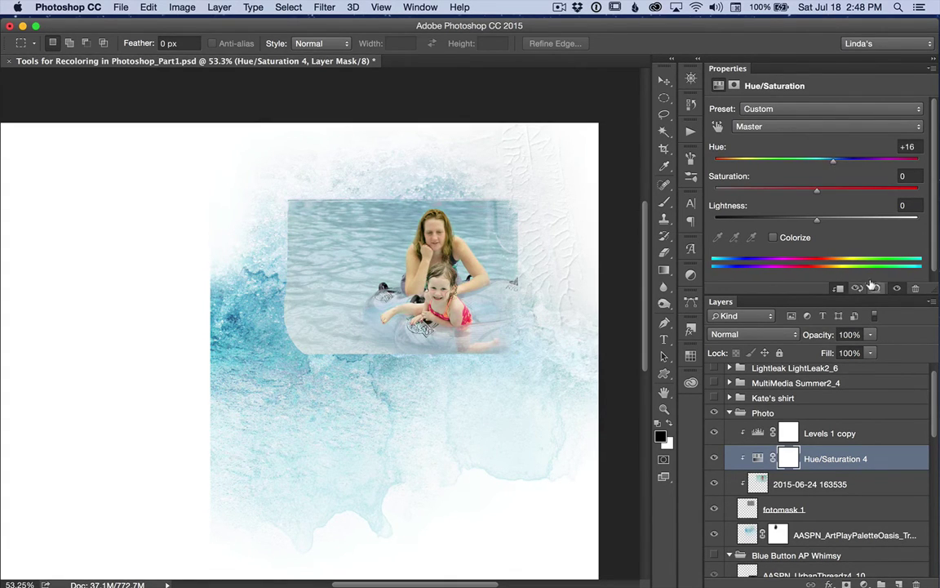
- Reset the adjustment and shift only the Cyans to Hue +16, Saturation +11
{"action": "left_click", "coordinate": [875, 287]}
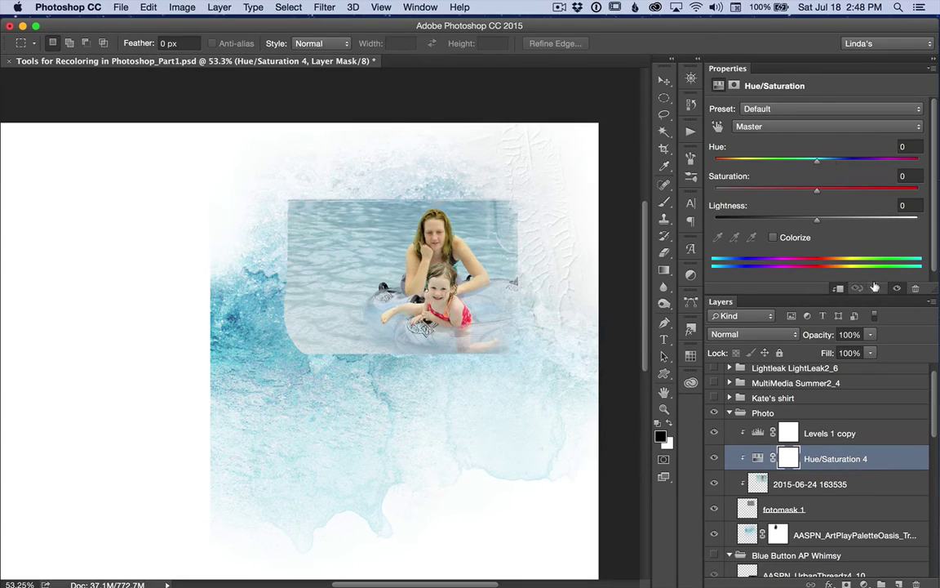
{"action": "left_click", "coordinate": [919, 127]}
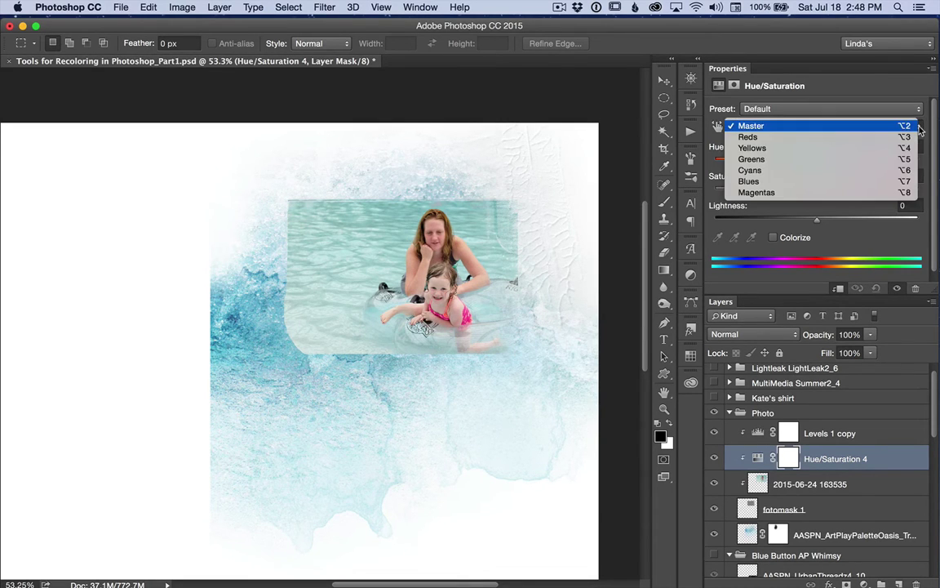
{"action": "left_click", "coordinate": [876, 175]}
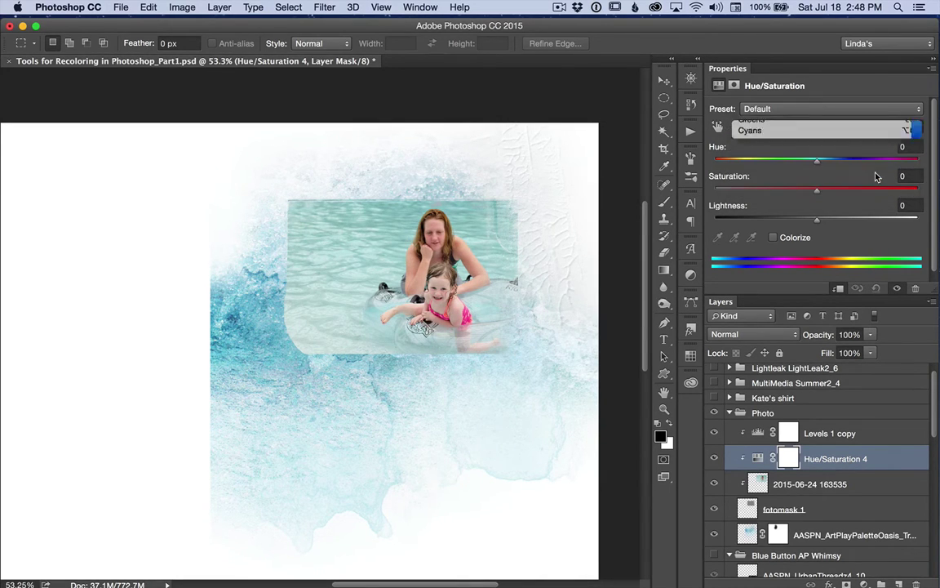
{"action": "left_click", "coordinate": [815, 164]}
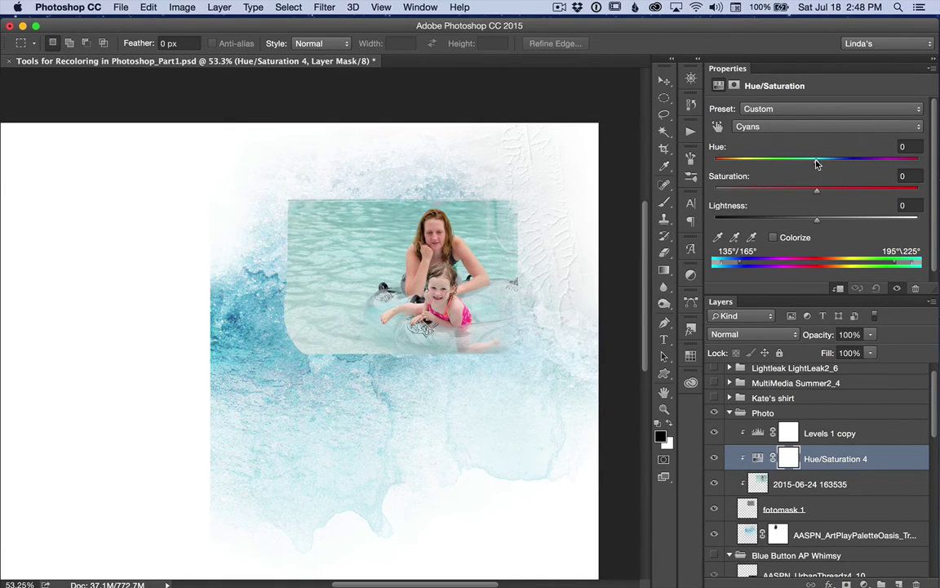
{"action": "mouse_move", "coordinate": [816, 164]}
{"action": "left_mouse_down"}
{"action": "mouse_move", "coordinate": [790, 160]}
{"action": "mouse_move", "coordinate": [829, 164]}
{"action": "left_mouse_up"}
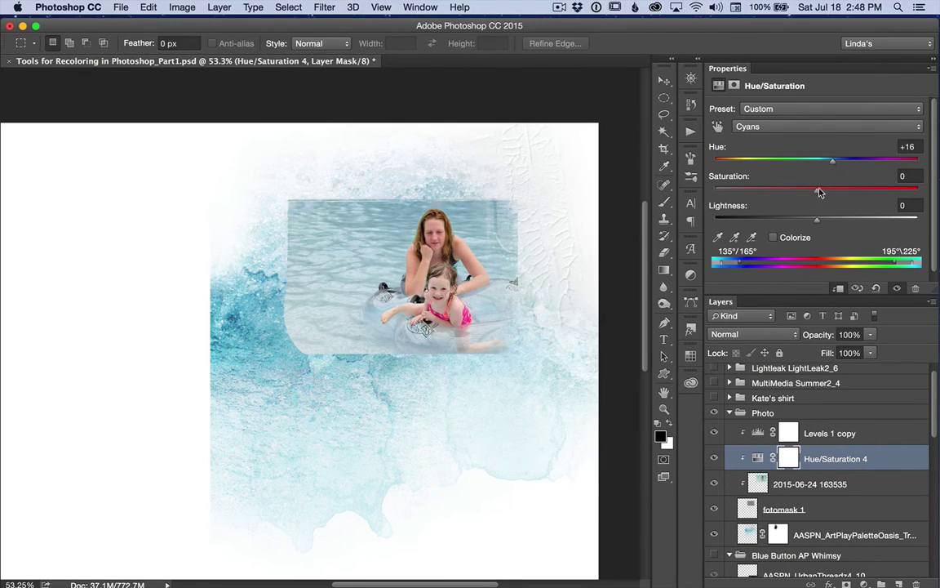
{"action": "left_click_drag", "start_coordinate": [817, 190], "coordinate": [832, 194]}
{"action": "left_click_drag", "start_coordinate": [832, 195], "coordinate": [828, 195]}
- Hide Photo, show and expand Kate's shirt, and clip the girl's photo to fotomask 13
{"action": "left_click", "coordinate": [714, 412]}
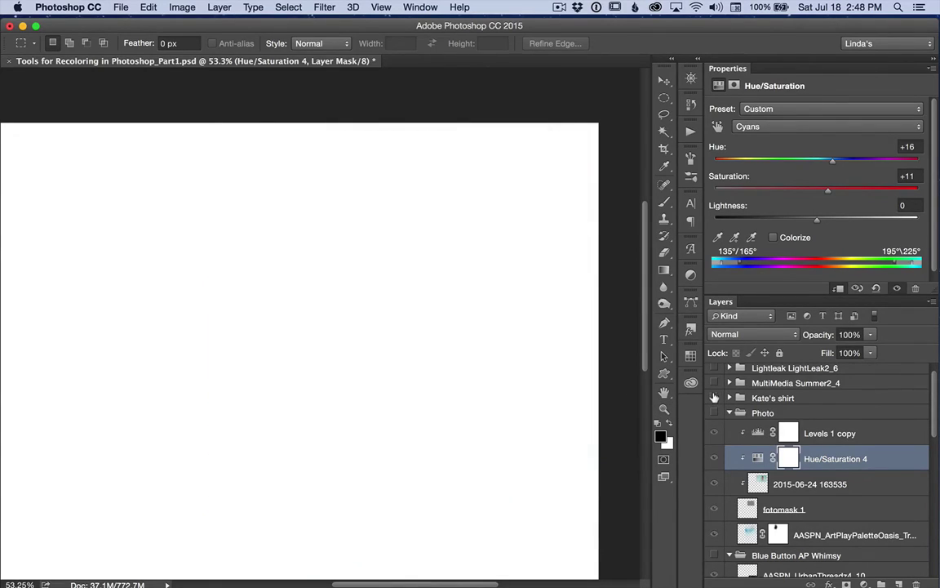
{"action": "left_click", "coordinate": [714, 397]}
{"action": "left_click", "coordinate": [729, 398]}
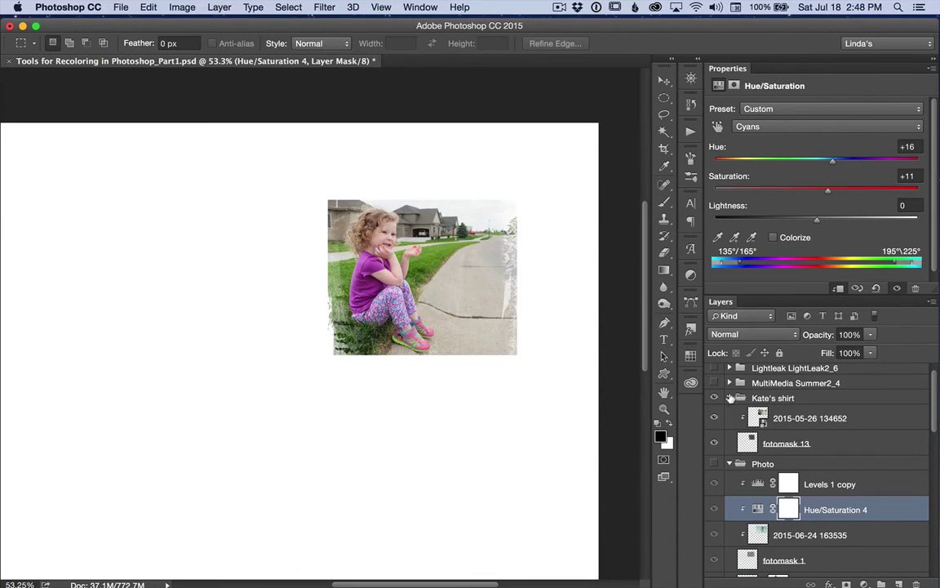
{"action": "left_click", "coordinate": [759, 417]}
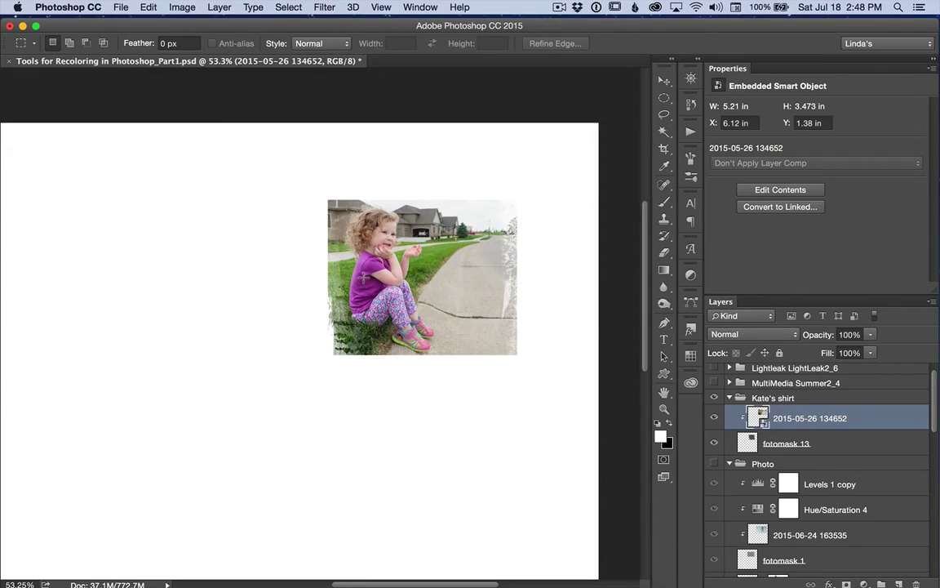
{"action": "key", "text": "v"}
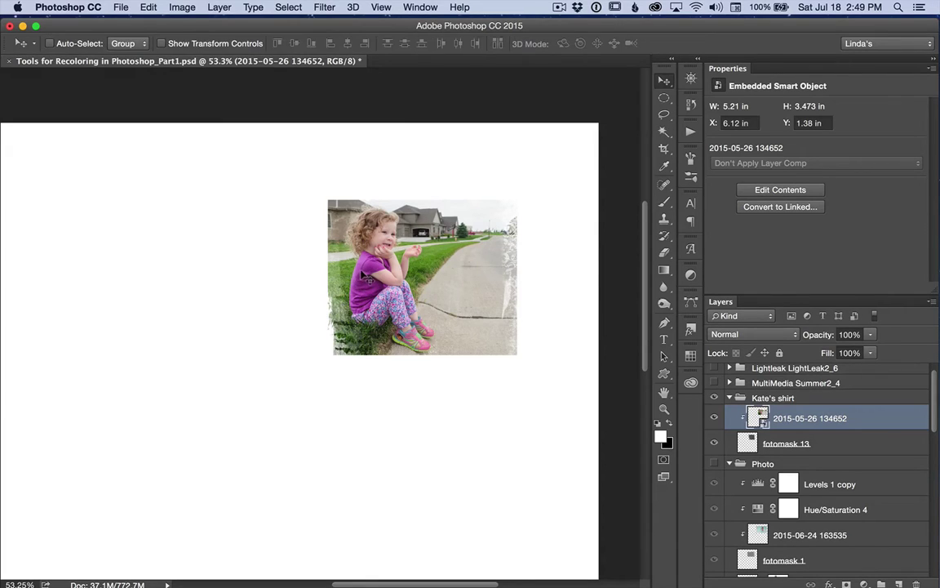
{"action": "left_click", "coordinate": [738, 418], "text": "alt"}
- Clip a Hue/Saturation 5 layer to the photo, setting Magentas Hue -56, Saturation -13, Lightness +11
{"action": "left_click", "coordinate": [864, 584]}
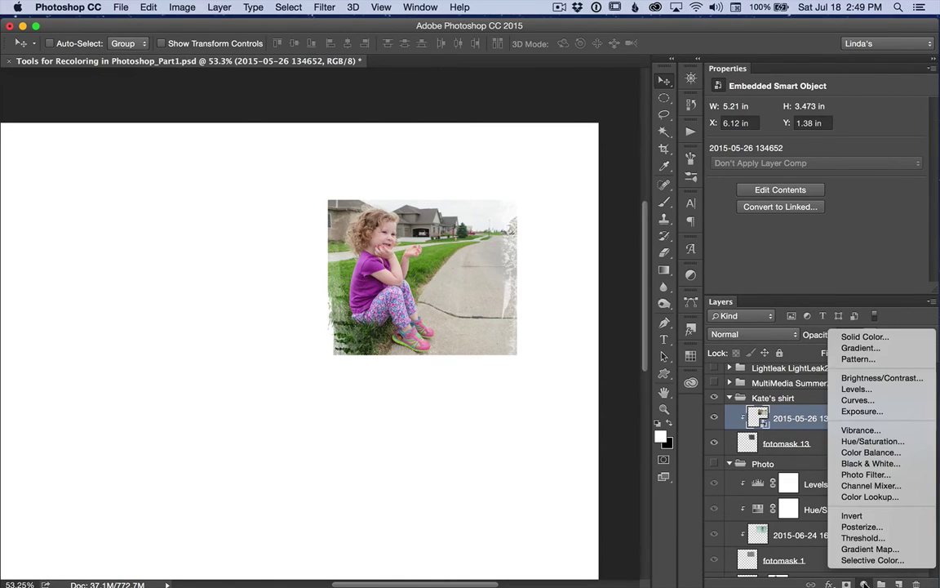
{"action": "left_click", "coordinate": [872, 441], "text": "alt"}
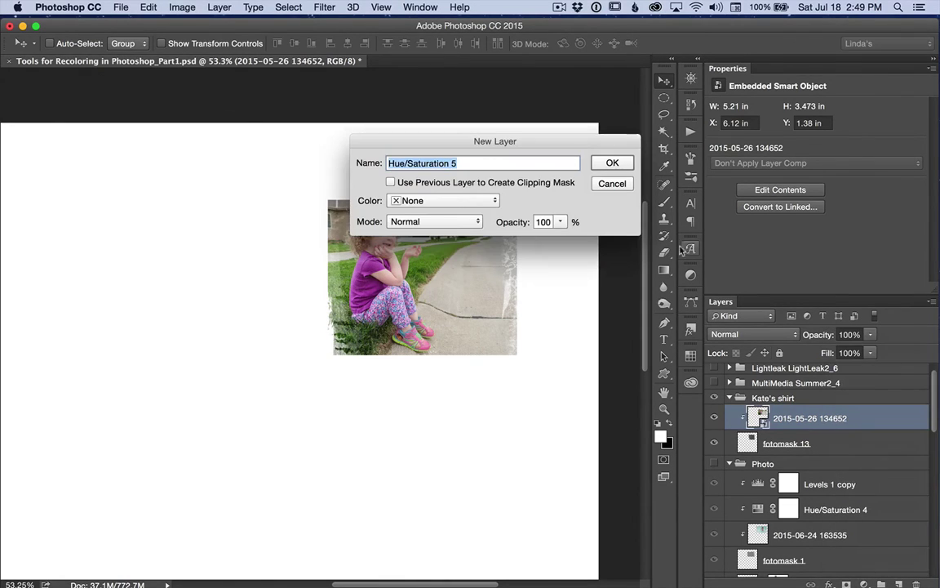
{"action": "left_click", "coordinate": [390, 182]}
{"action": "left_click", "coordinate": [613, 164]}
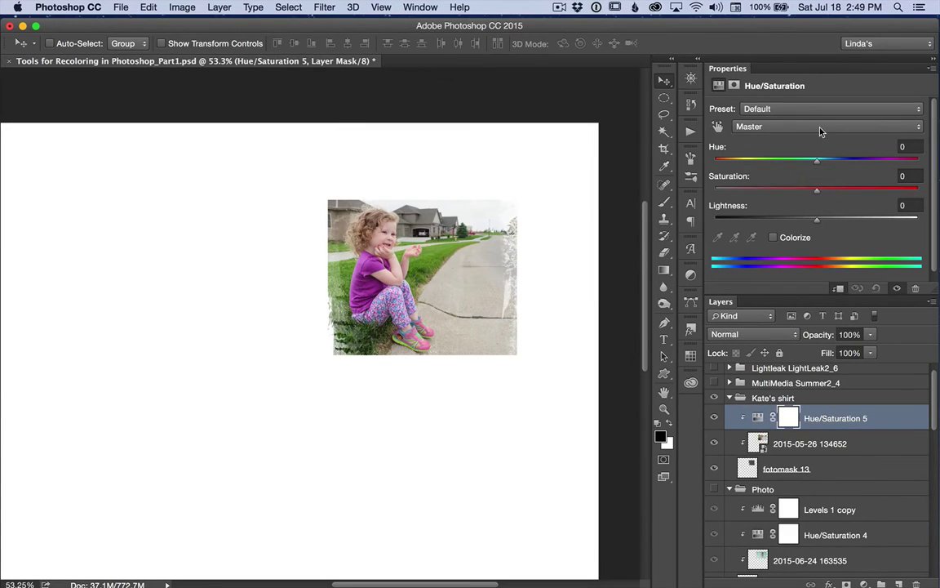
{"action": "left_click_drag", "start_coordinate": [821, 161], "coordinate": [840, 161]}
{"action": "key", "text": "super+z"}
{"action": "left_click", "coordinate": [827, 126]}
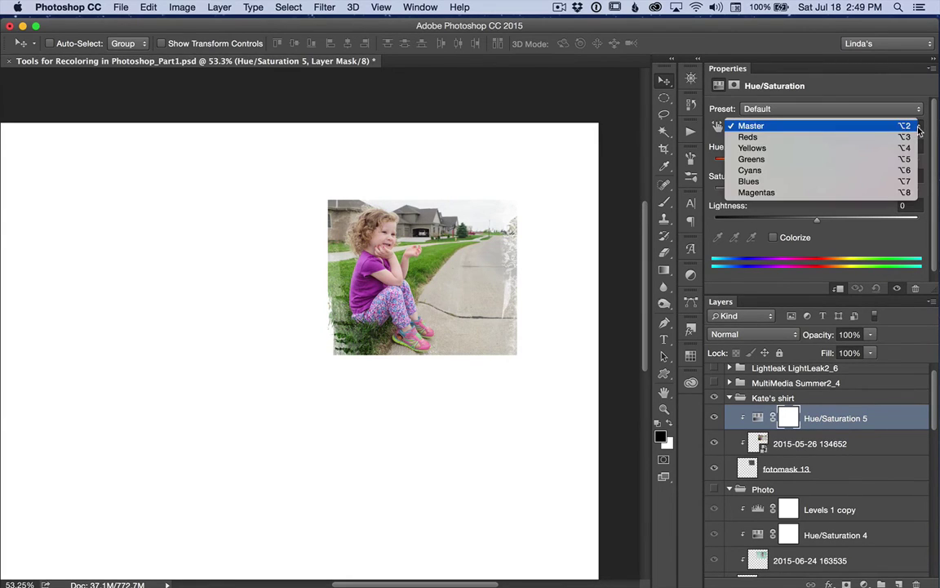
{"action": "left_click", "coordinate": [836, 193]}
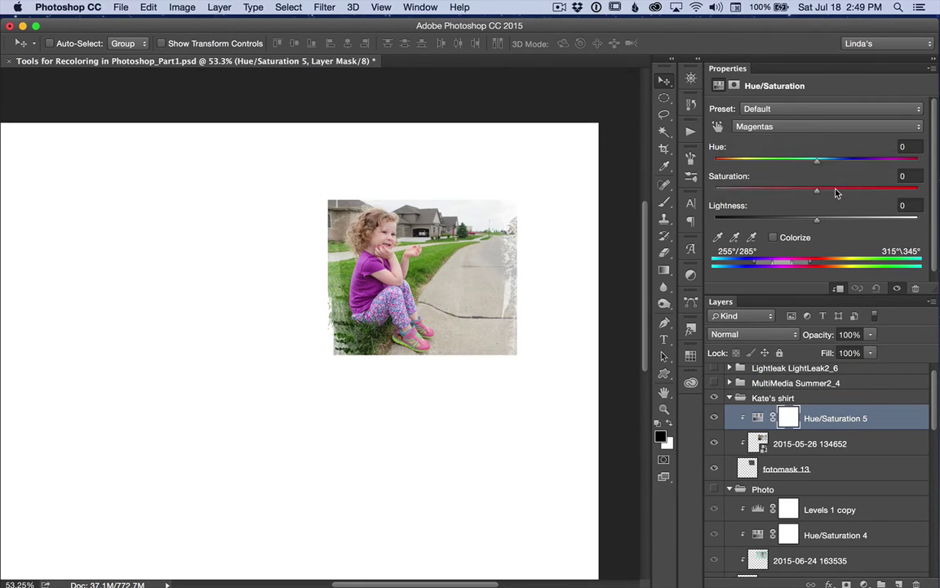
{"action": "left_click_drag", "start_coordinate": [820, 161], "coordinate": [767, 160]}
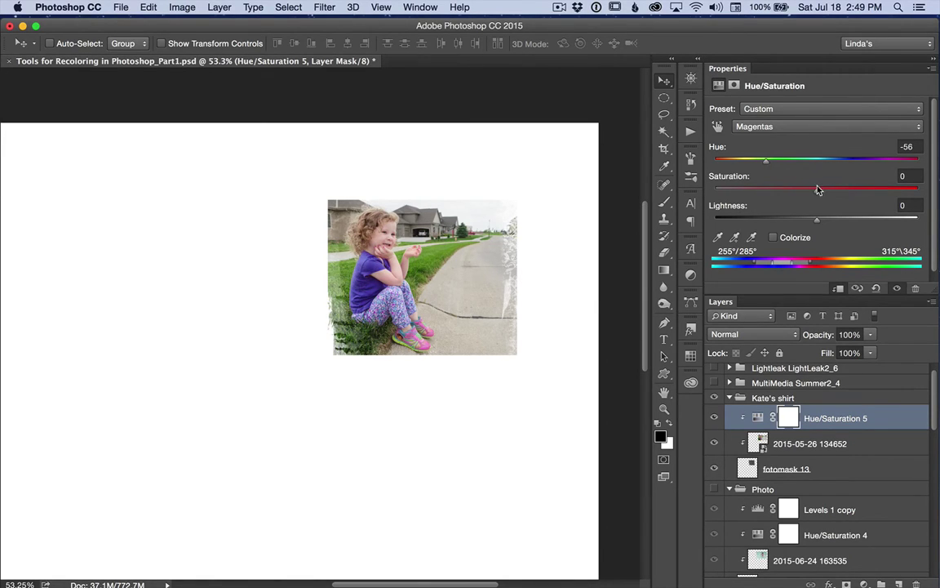
{"action": "left_click_drag", "start_coordinate": [818, 189], "coordinate": [828, 225]}
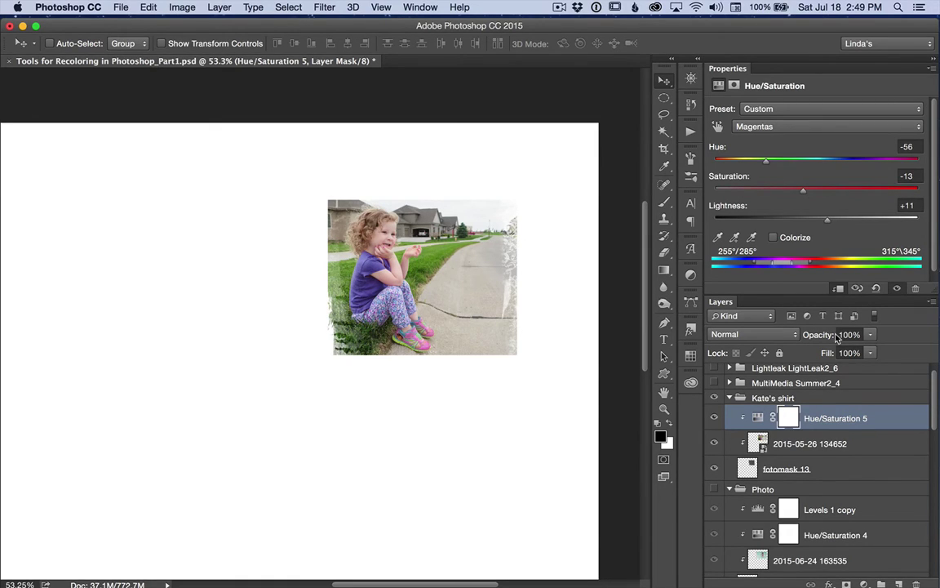
- Hide Kate's shirt, show and expand MultiMedia Summer2_4, and select the cherry 2 - MMSummer2_4 layer
{"action": "left_click", "coordinate": [728, 398]}
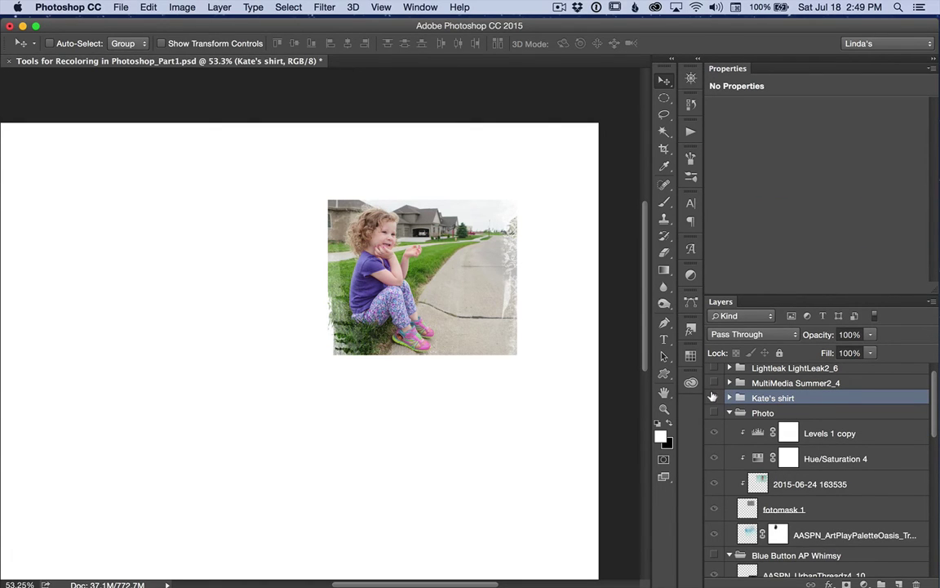
{"action": "left_click", "coordinate": [714, 398]}
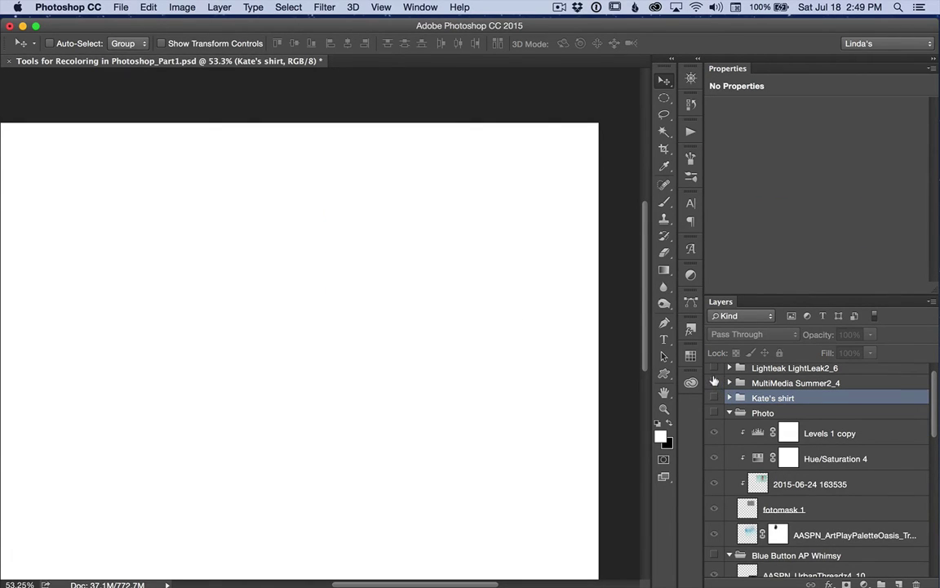
{"action": "left_click", "coordinate": [714, 382]}
{"action": "left_click", "coordinate": [729, 382]}
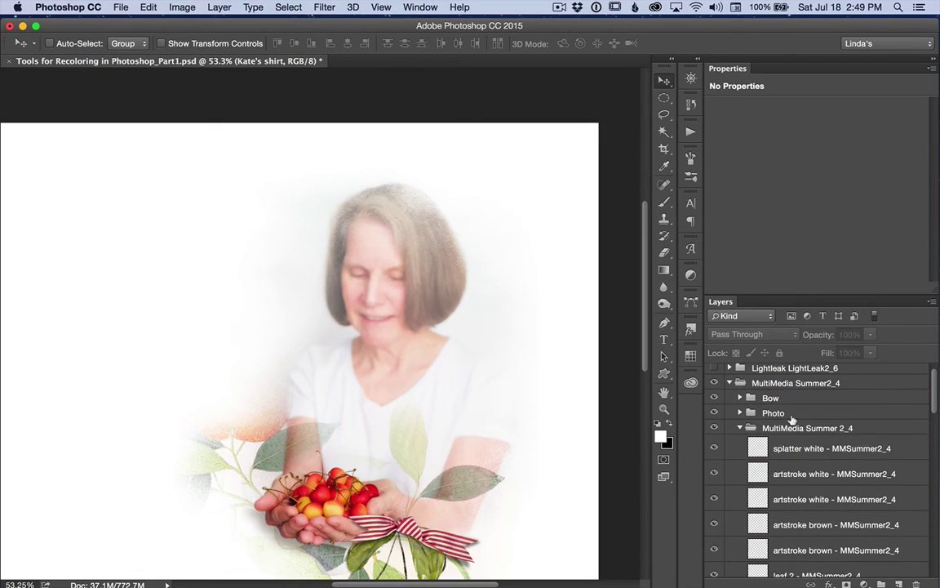
{"action": "scroll", "coordinate": [791, 424], "scroll_direction": "down", "scroll_amount": 5}
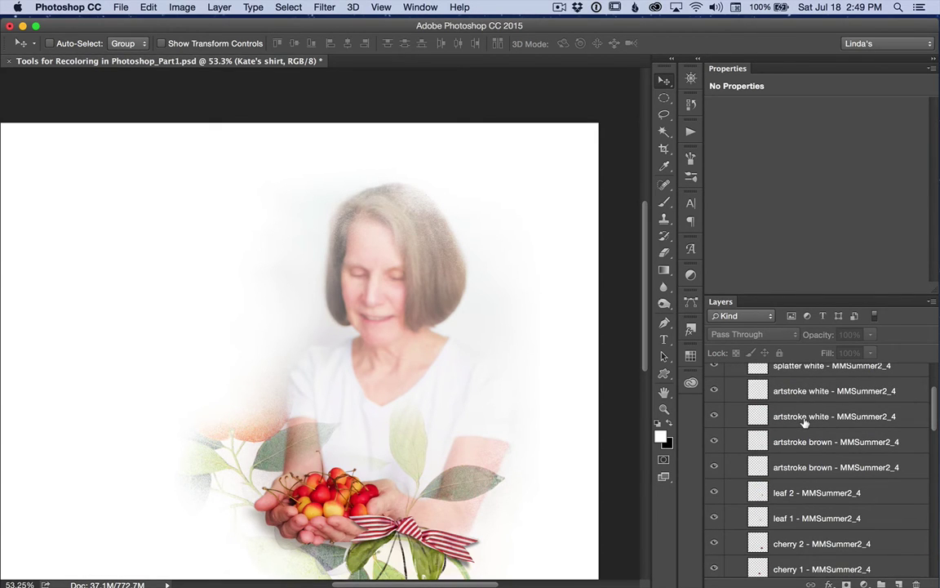
{"action": "scroll", "coordinate": [531, 429], "scroll_direction": "down", "scroll_amount": 5}
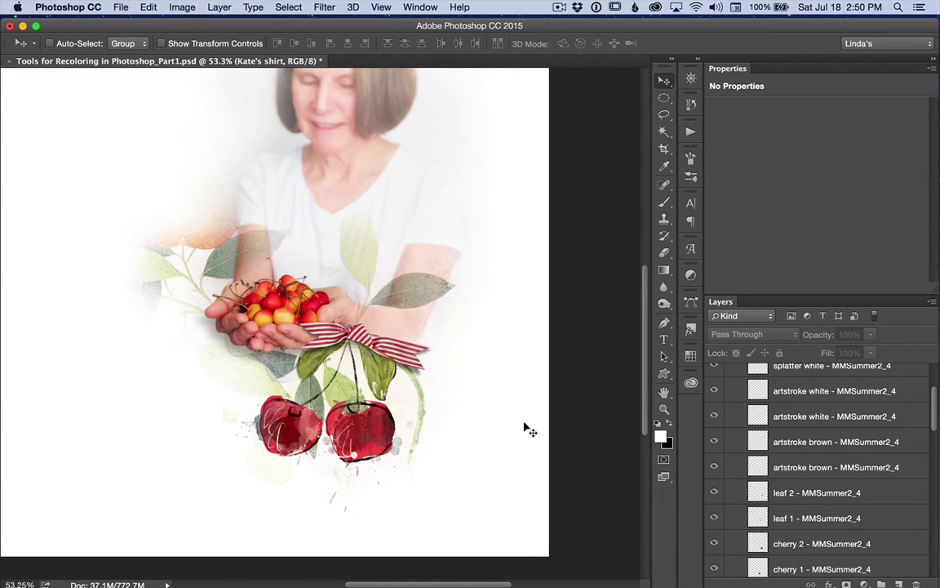
{"action": "left_click", "coordinate": [830, 542]}
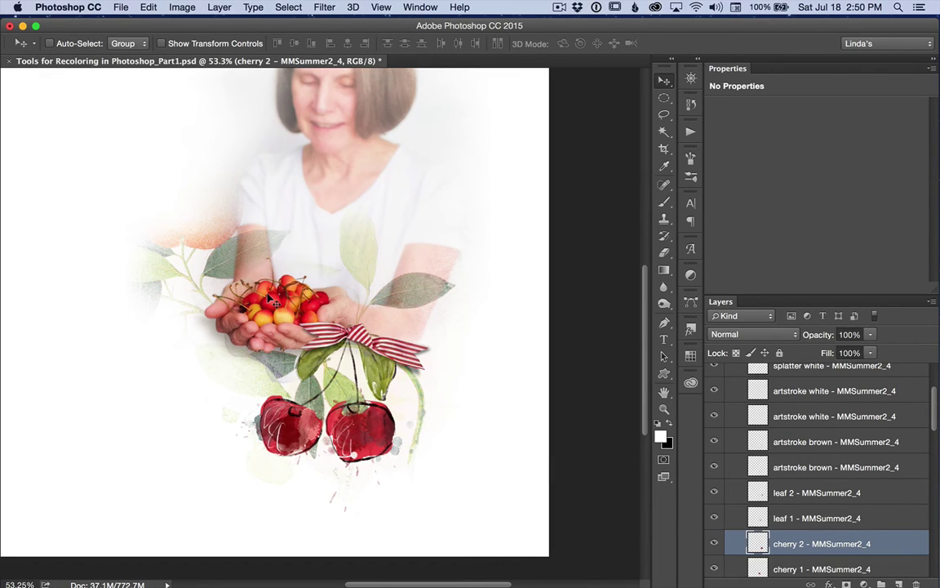
- Clip a Hue/Saturation 6 layer to cherry 2 with Reds Hue +8, then select cherry 1
{"action": "left_click", "coordinate": [863, 582]}
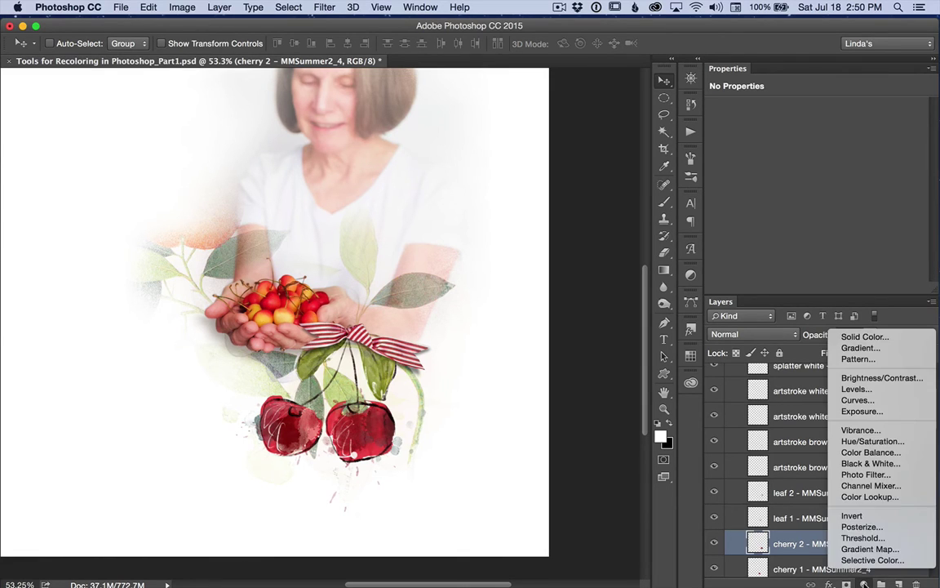
{"action": "left_click", "coordinate": [871, 441], "text": "alt"}
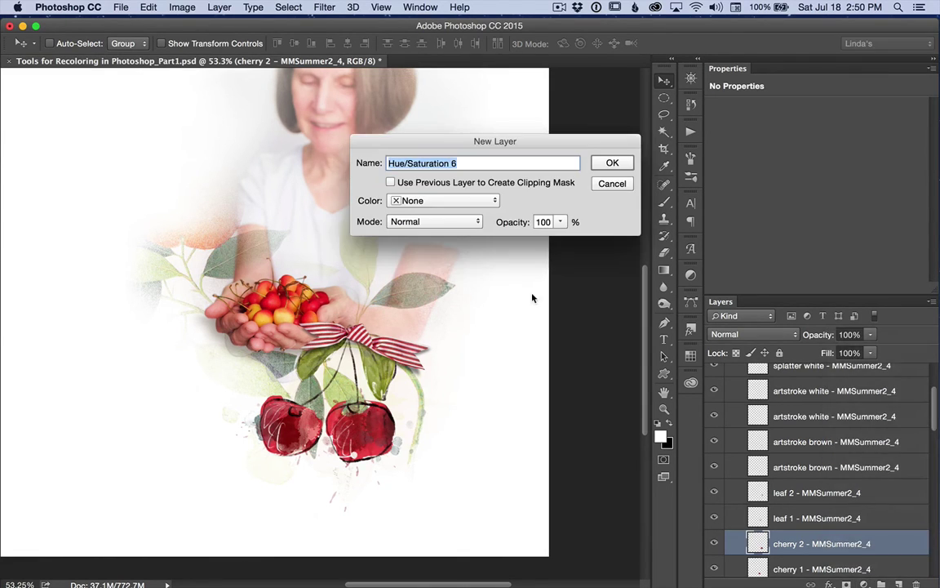
{"action": "left_click", "coordinate": [391, 182]}
{"action": "left_click", "coordinate": [614, 162]}
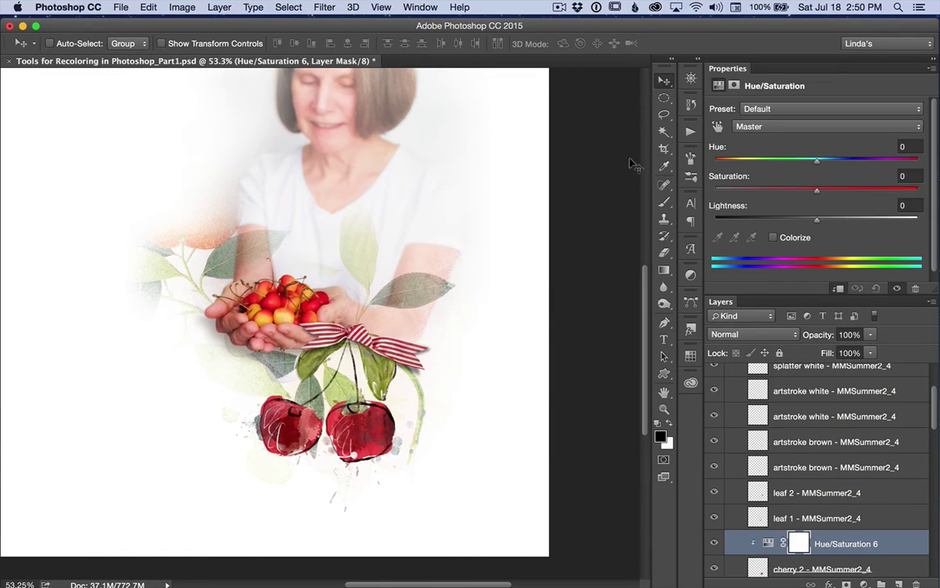
{"action": "left_click", "coordinate": [917, 127]}
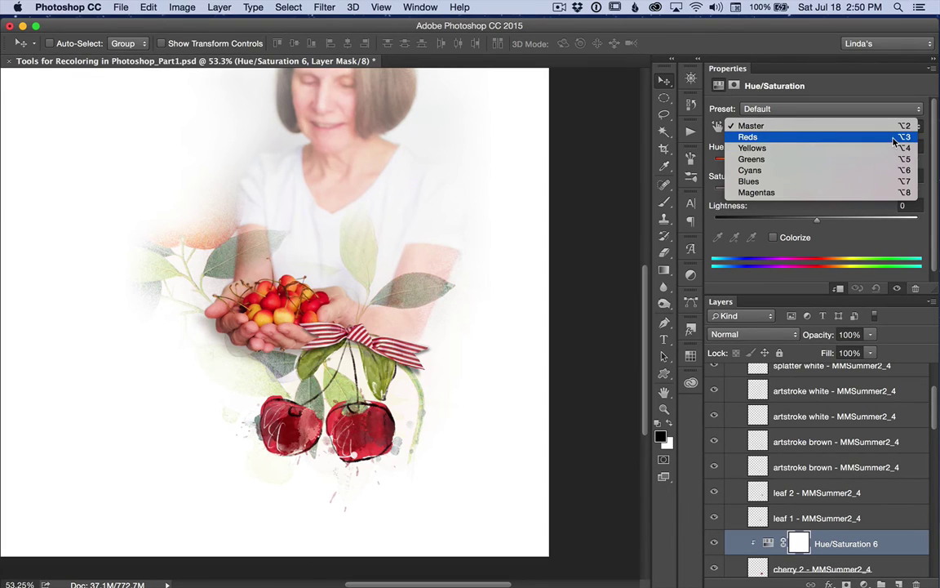
{"action": "left_click", "coordinate": [893, 138]}
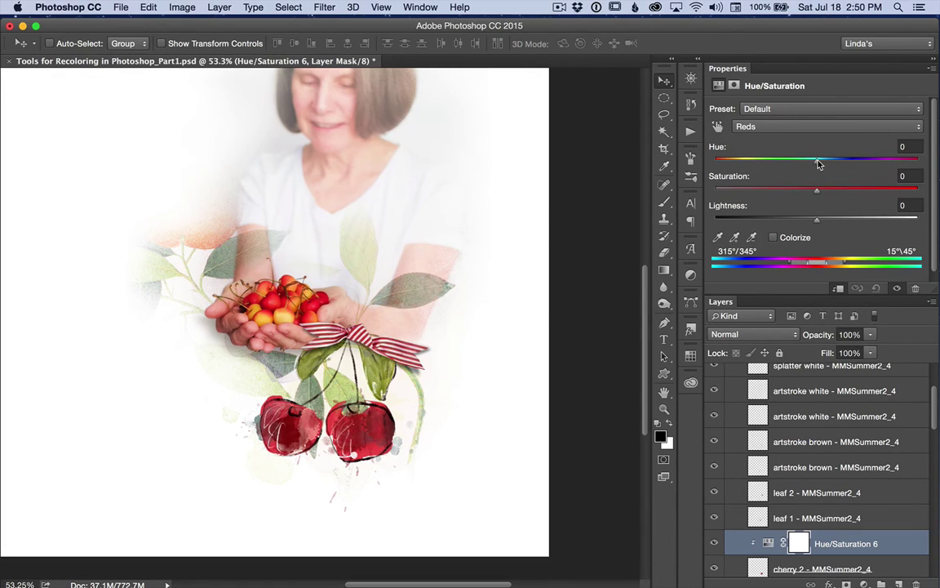
{"action": "left_click_drag", "start_coordinate": [818, 163], "coordinate": [824, 164]}
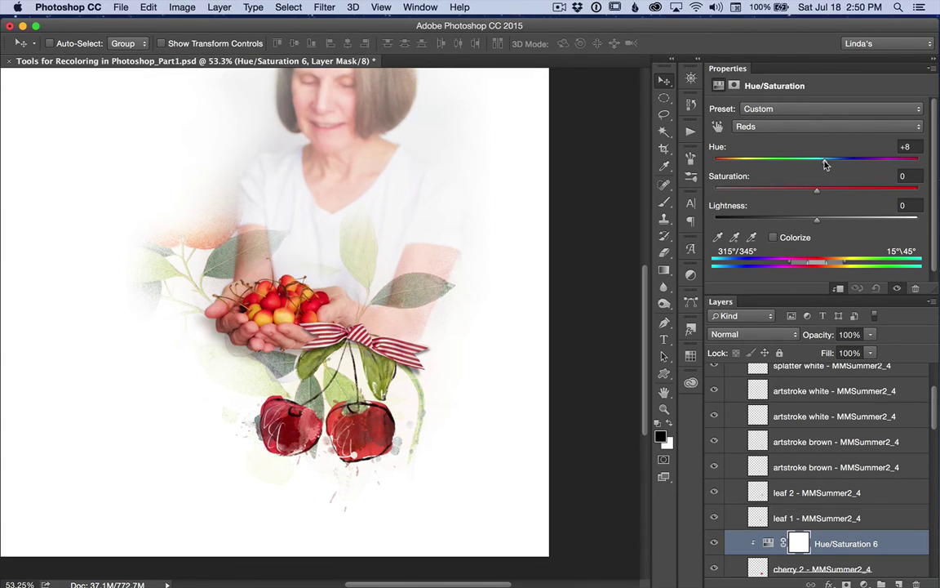
{"action": "scroll", "coordinate": [853, 510], "scroll_direction": "down", "scroll_amount": 5}
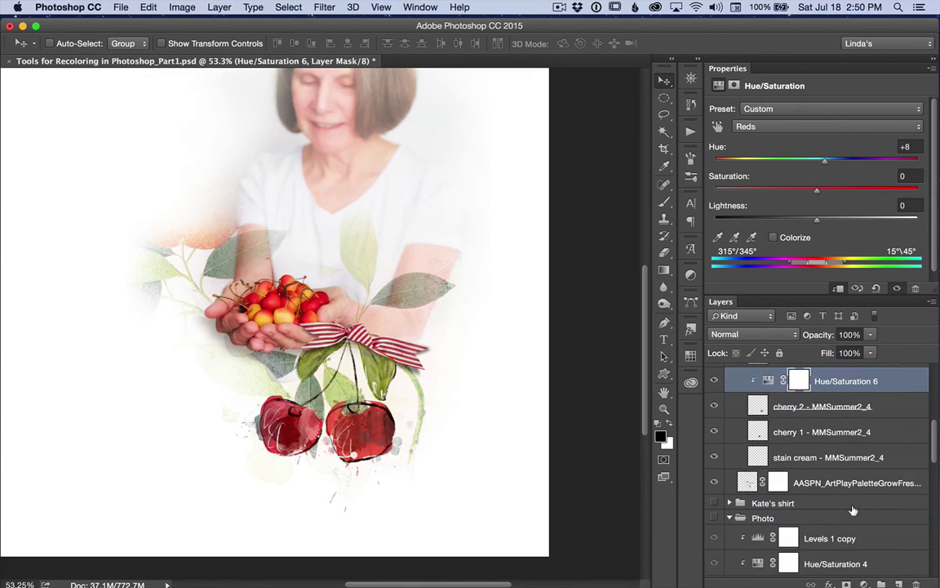
{"action": "left_click", "coordinate": [804, 430]}
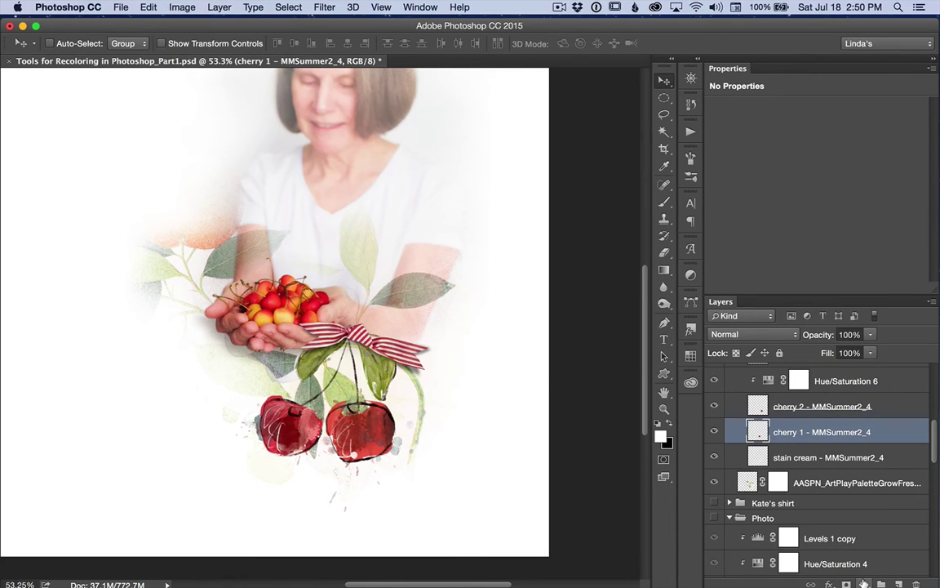
- Clip a Hue/Saturation 7 layer to cherry 1 and set its Reds Hue to +8
{"action": "left_click", "coordinate": [864, 583]}
{"action": "left_click", "coordinate": [665, 328]}
{"action": "left_click", "coordinate": [391, 182]}
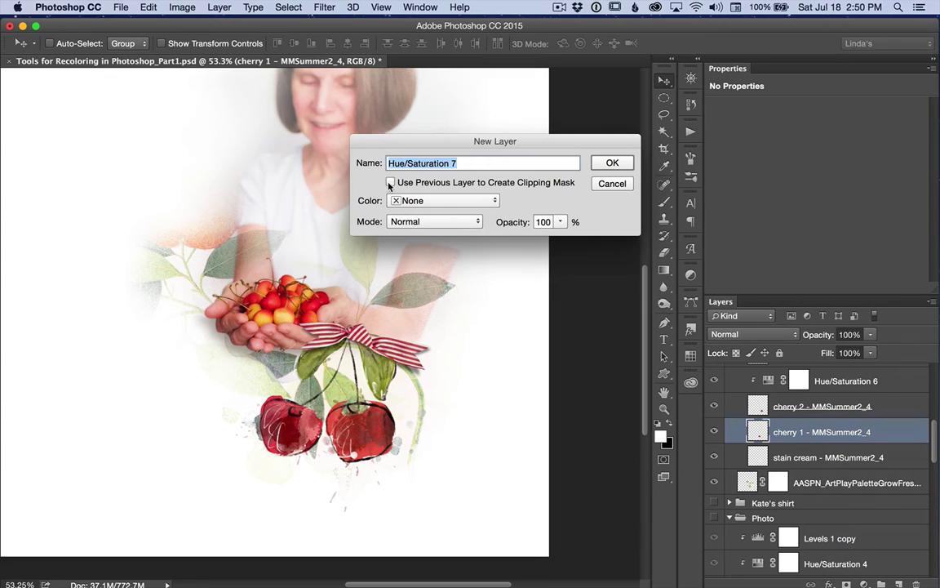
{"action": "left_click", "coordinate": [613, 164]}
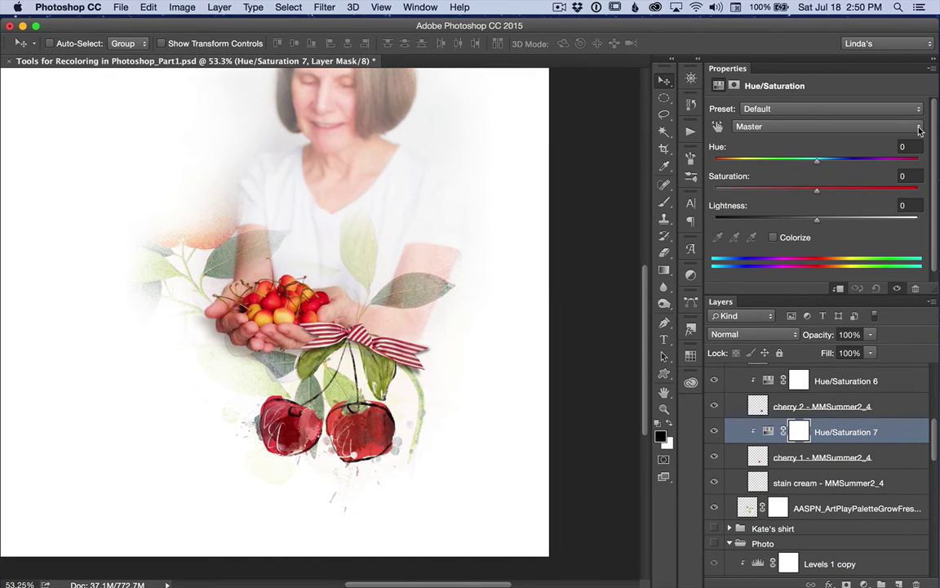
{"action": "left_click", "coordinate": [919, 128]}
{"action": "left_click", "coordinate": [882, 136]}
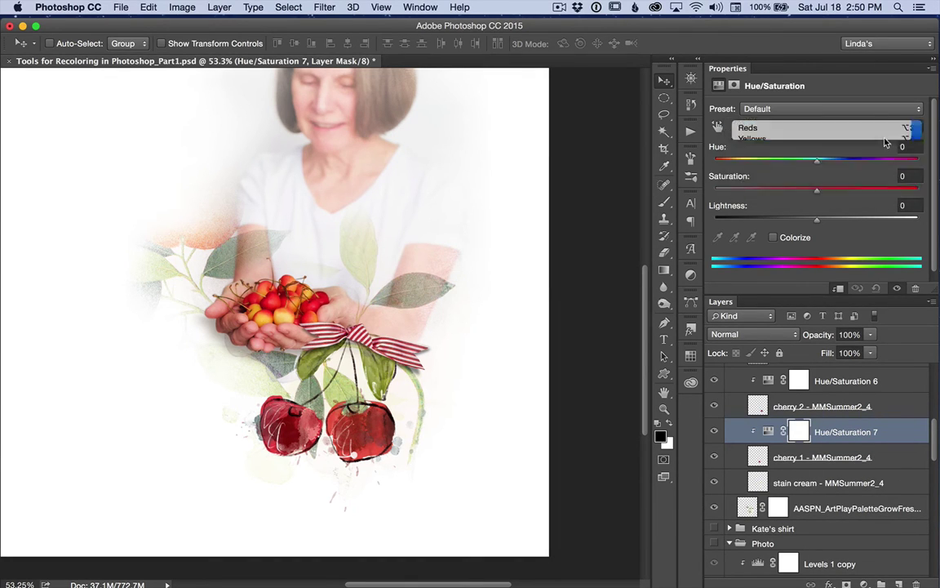
{"action": "left_click", "coordinate": [826, 163]}
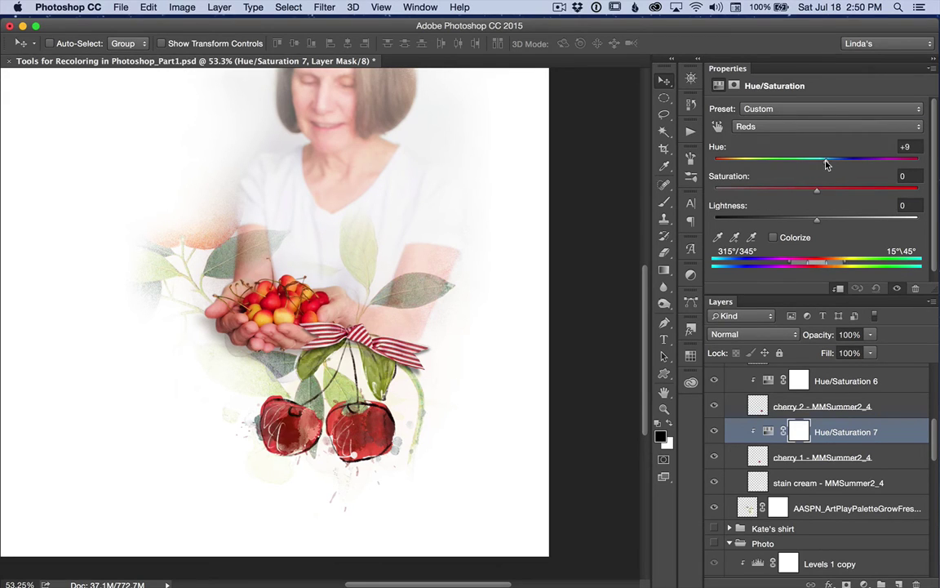
{"action": "left_click_drag", "start_coordinate": [826, 164], "coordinate": [824, 165]}
- Hide MultiMedia Summer2_4, show and expand Lightleak LightLeak2_6, and select the LightLeak 2_6 layer
{"action": "scroll", "coordinate": [847, 394], "scroll_direction": "up", "scroll_amount": 5}
{"action": "scroll", "coordinate": [847, 394], "scroll_direction": "up", "scroll_amount": 3}
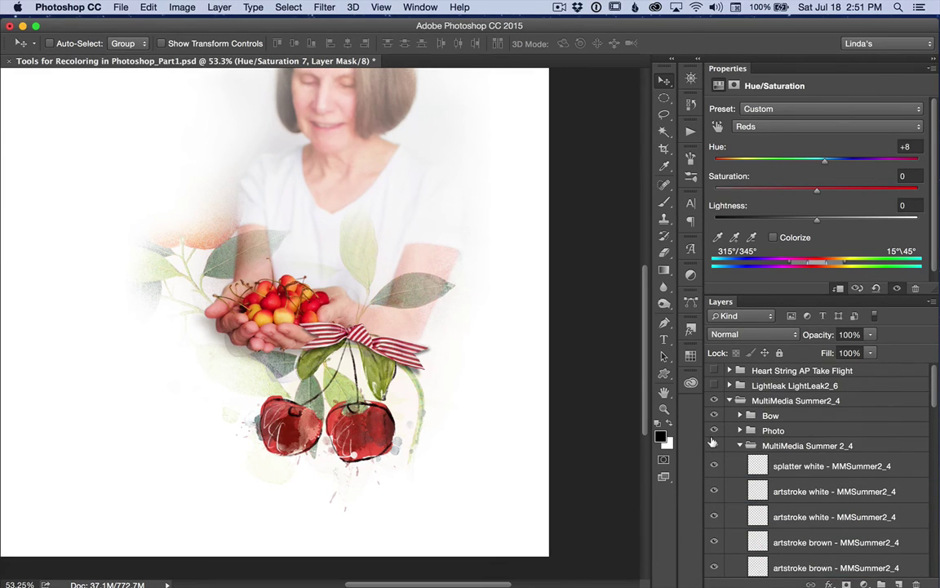
{"action": "left_click", "coordinate": [714, 400]}
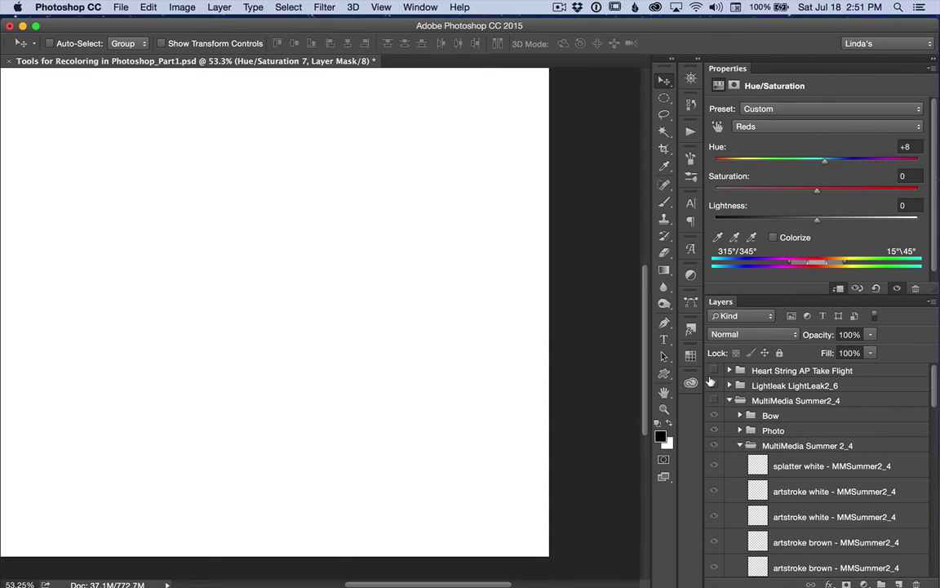
{"action": "left_click", "coordinate": [714, 385]}
{"action": "scroll", "coordinate": [479, 424], "scroll_direction": "up", "scroll_amount": 2}
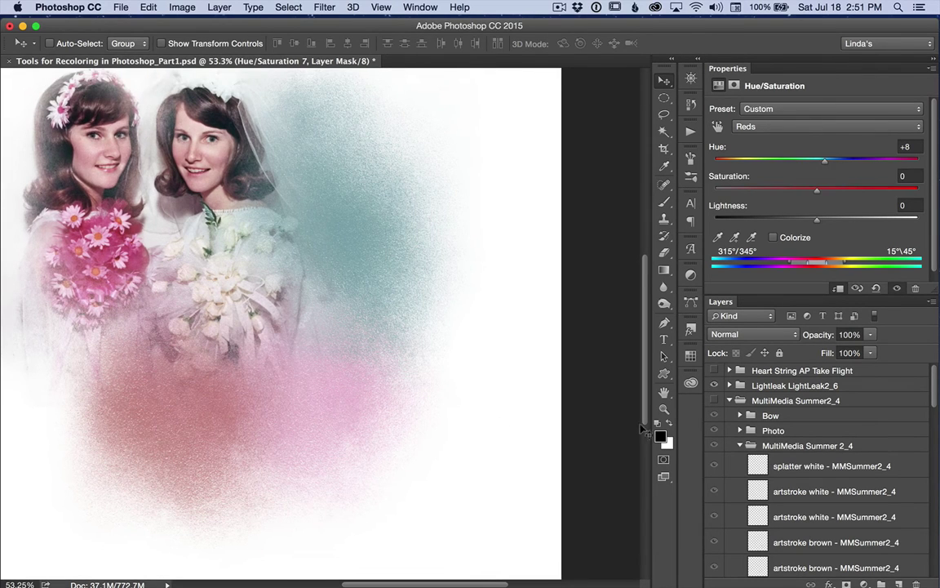
{"action": "left_click", "coordinate": [729, 385]}
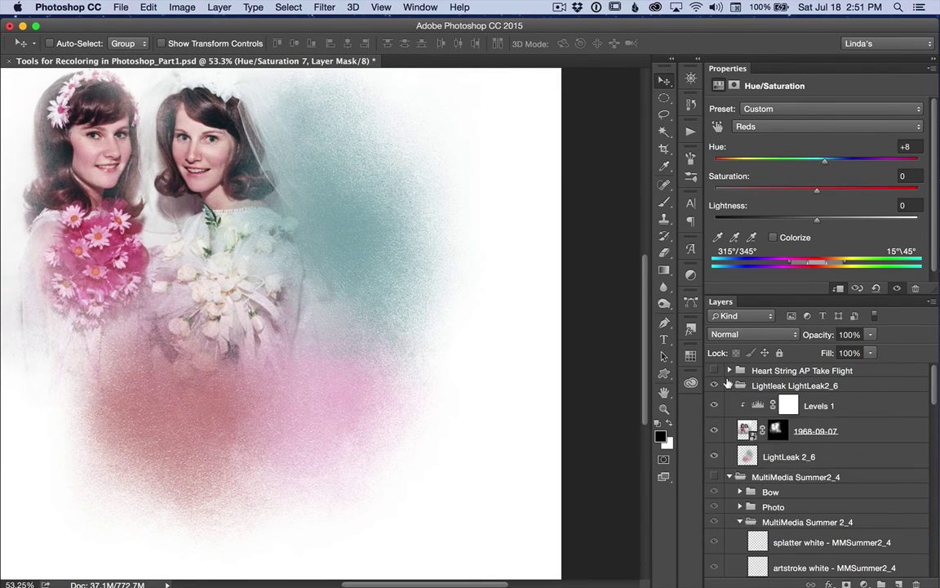
{"action": "left_click", "coordinate": [822, 457]}
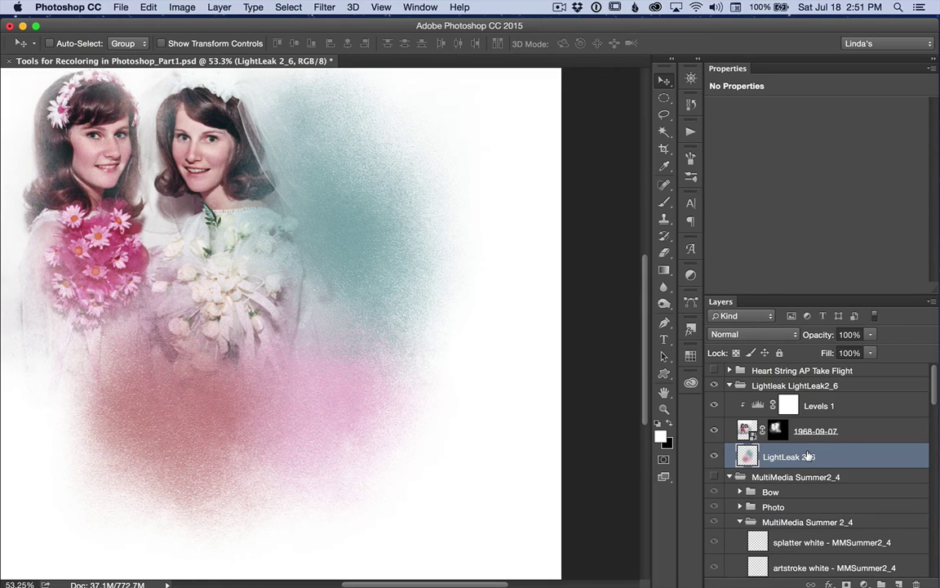
- Clip a Hue/Saturation 8 layer to LightLeak 2_6, colorized at Hue 342, Saturation 34, Lightness +26
{"action": "left_click", "coordinate": [864, 582]}
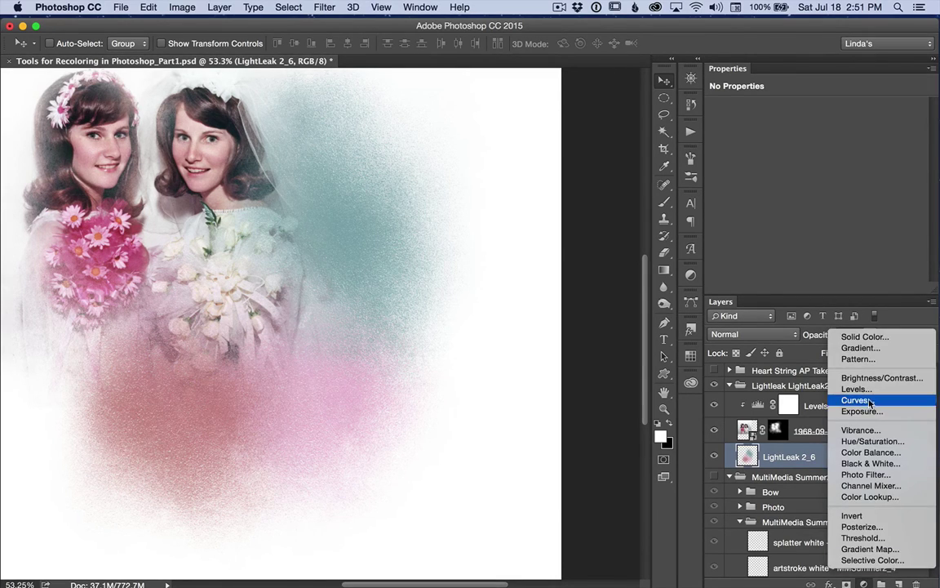
{"action": "left_click", "coordinate": [870, 445]}
{"action": "left_click", "coordinate": [390, 183]}
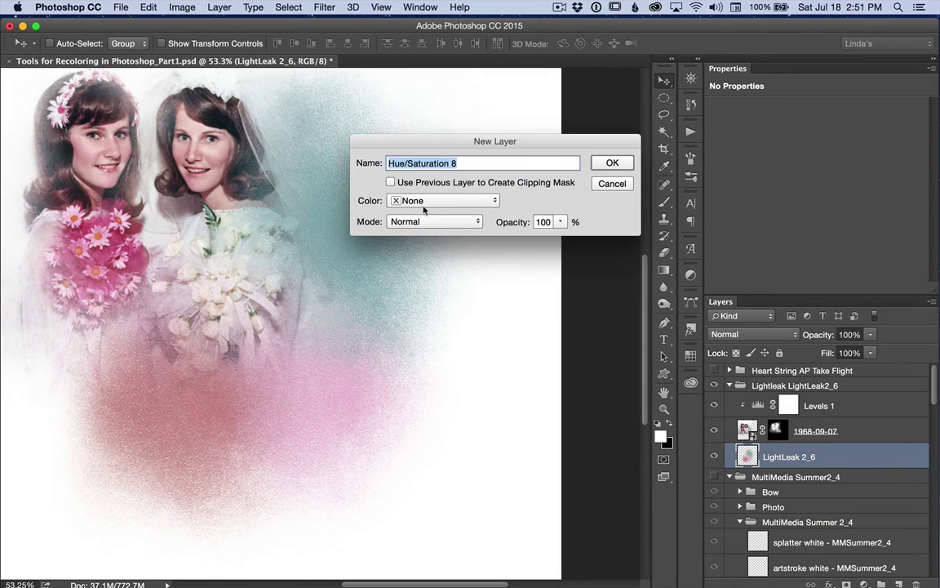
{"action": "left_click", "coordinate": [613, 165]}
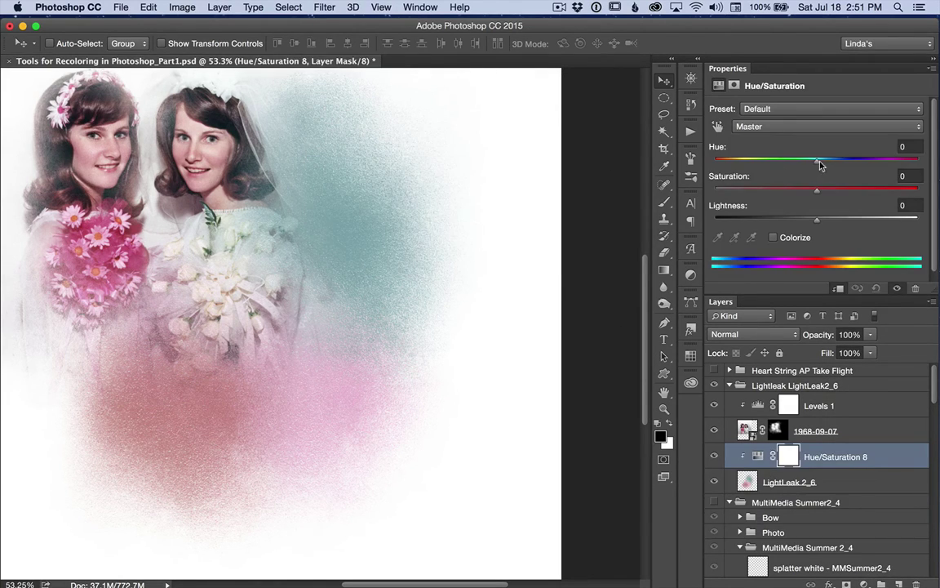
{"action": "mouse_move", "coordinate": [818, 161]}
{"action": "left_mouse_down"}
{"action": "mouse_move", "coordinate": [848, 161]}
{"action": "mouse_move", "coordinate": [814, 160]}
{"action": "left_mouse_up"}
{"action": "left_click", "coordinate": [775, 239]}
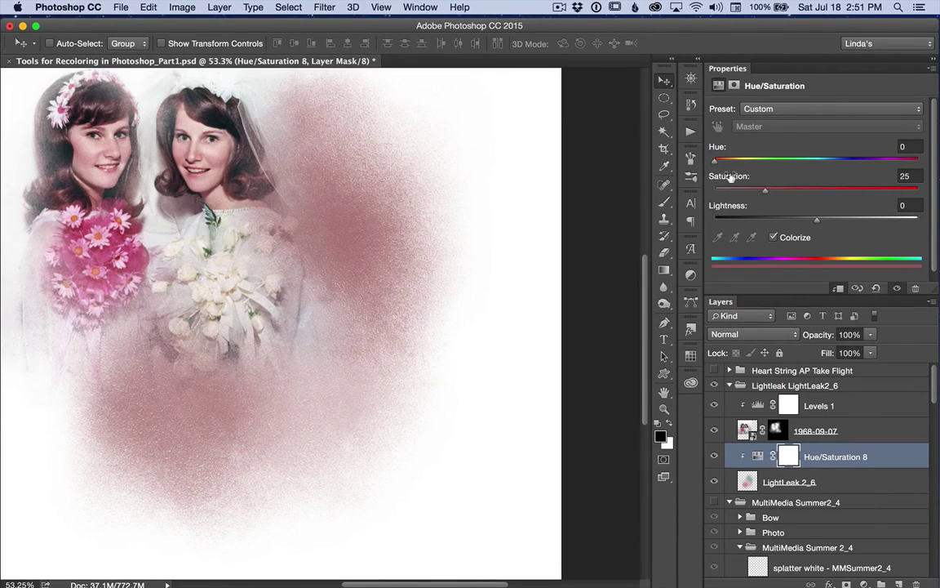
{"action": "left_click_drag", "start_coordinate": [715, 164], "coordinate": [907, 169]}
{"action": "left_click_drag", "start_coordinate": [907, 169], "coordinate": [909, 169]}
{"action": "left_click_drag", "start_coordinate": [767, 193], "coordinate": [843, 222]}
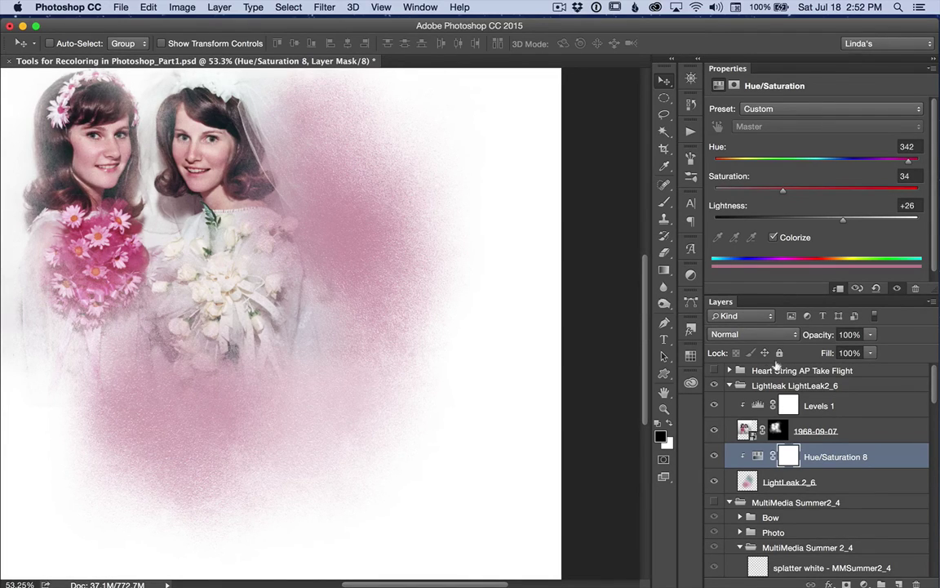
- Hide the Lightleak group, show and expand Heart String AP Take Flight, and select the heart string layer
{"action": "left_click", "coordinate": [715, 385]}
{"action": "left_click", "coordinate": [715, 371]}
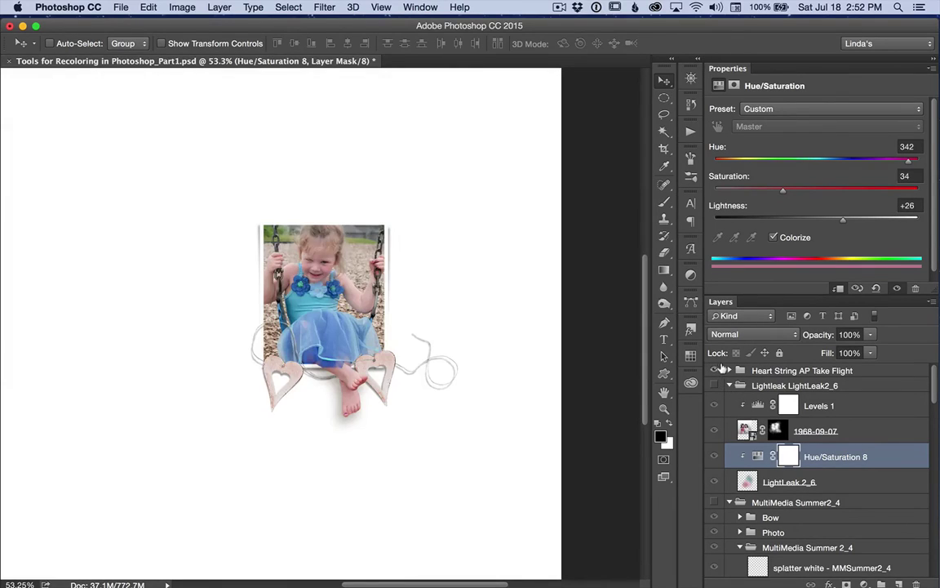
{"action": "left_click", "coordinate": [728, 370]}
{"action": "scroll", "coordinate": [554, 466], "scroll_direction": "up", "scroll_amount": 5}
{"action": "scroll", "coordinate": [555, 466], "scroll_direction": "up", "scroll_amount": 1}
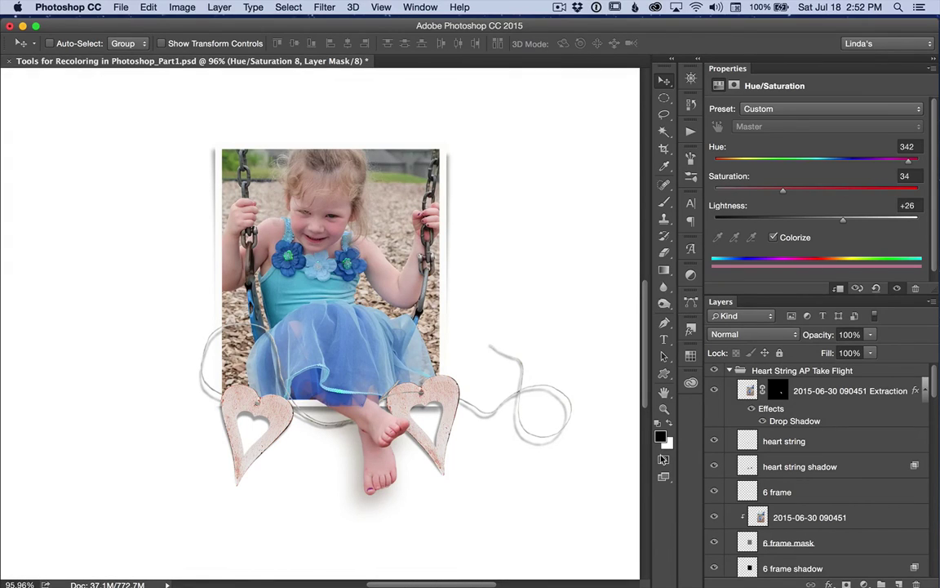
{"action": "left_click", "coordinate": [830, 441]}
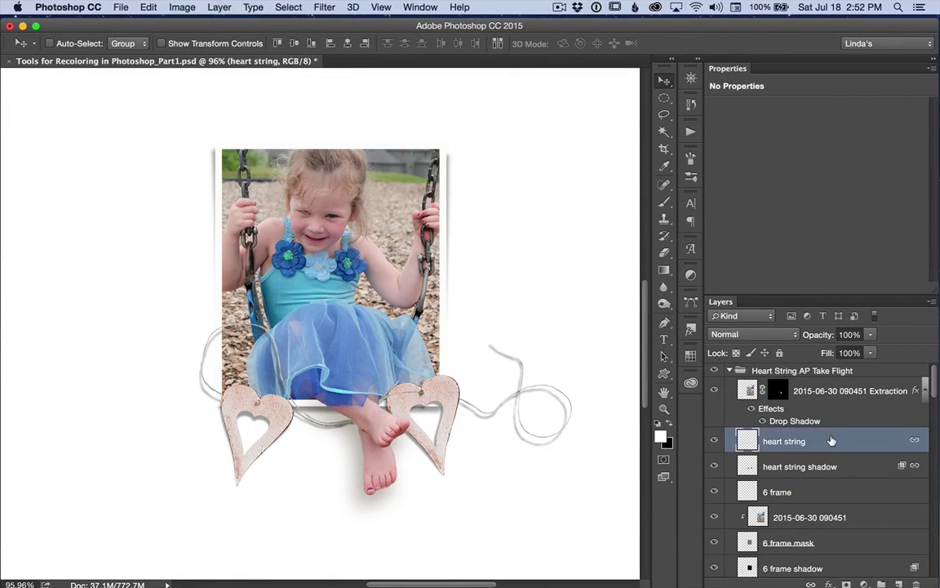
- Add a Hue/Saturation 9 adjustment layer clipped to the heart string layer
{"action": "left_click", "coordinate": [863, 583]}
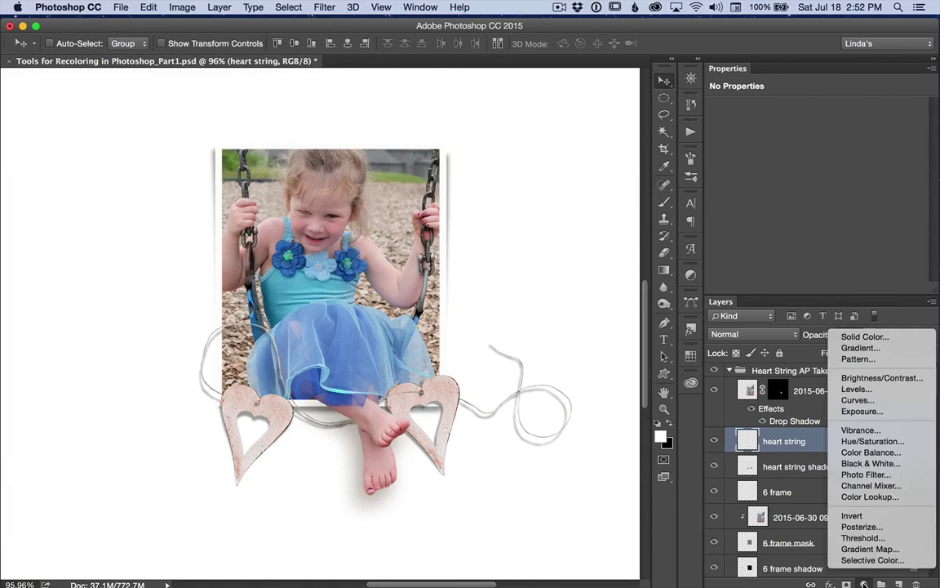
{"action": "left_click", "coordinate": [879, 443], "text": "alt"}
{"action": "left_click", "coordinate": [391, 182]}
{"action": "left_click", "coordinate": [622, 164]}
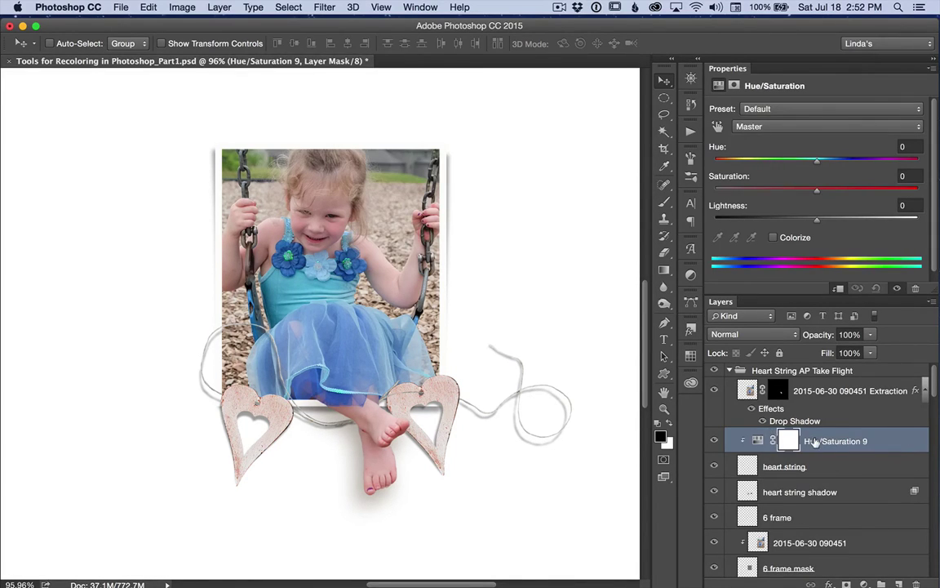
- Colorize the adjustment with Hue 191 and Saturation 33 for a pale blue tint
{"action": "left_click", "coordinate": [773, 238]}
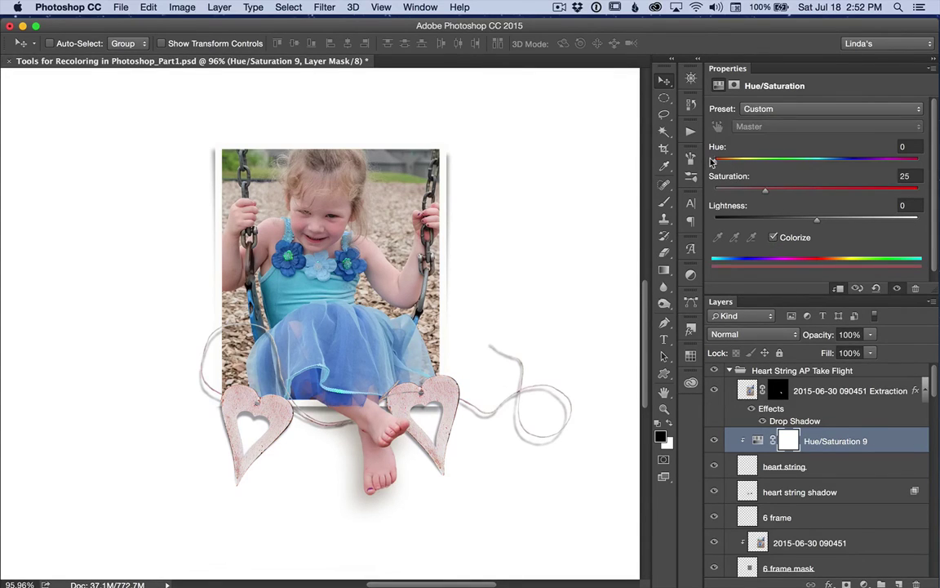
{"action": "left_click_drag", "start_coordinate": [712, 160], "coordinate": [821, 165]}
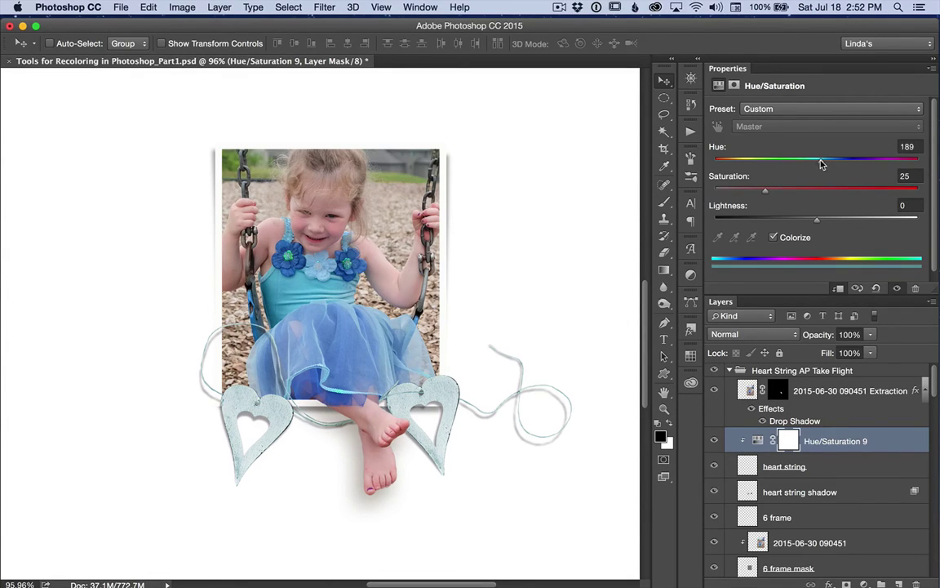
{"action": "left_click_drag", "start_coordinate": [822, 165], "coordinate": [822, 165]}
{"action": "left_click_drag", "start_coordinate": [765, 195], "coordinate": [782, 194]}
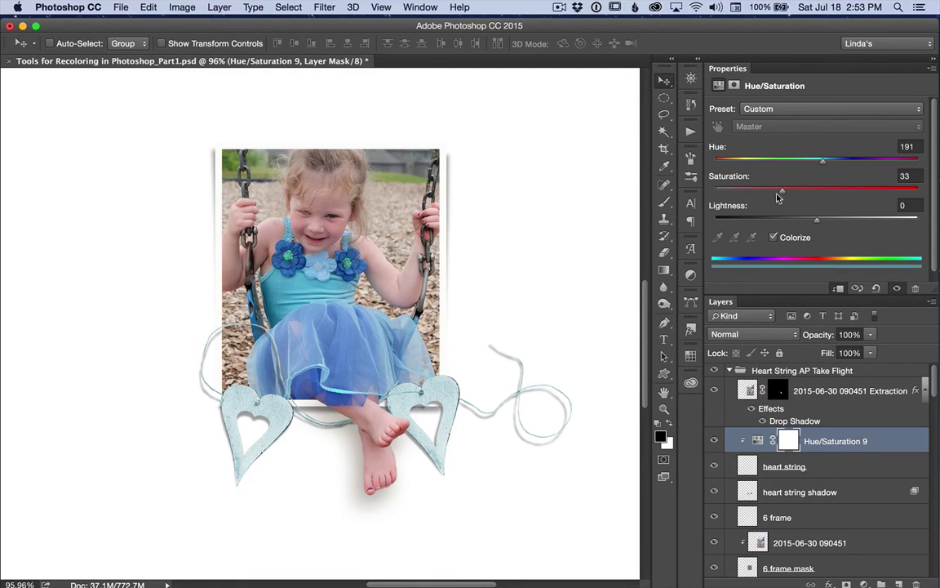